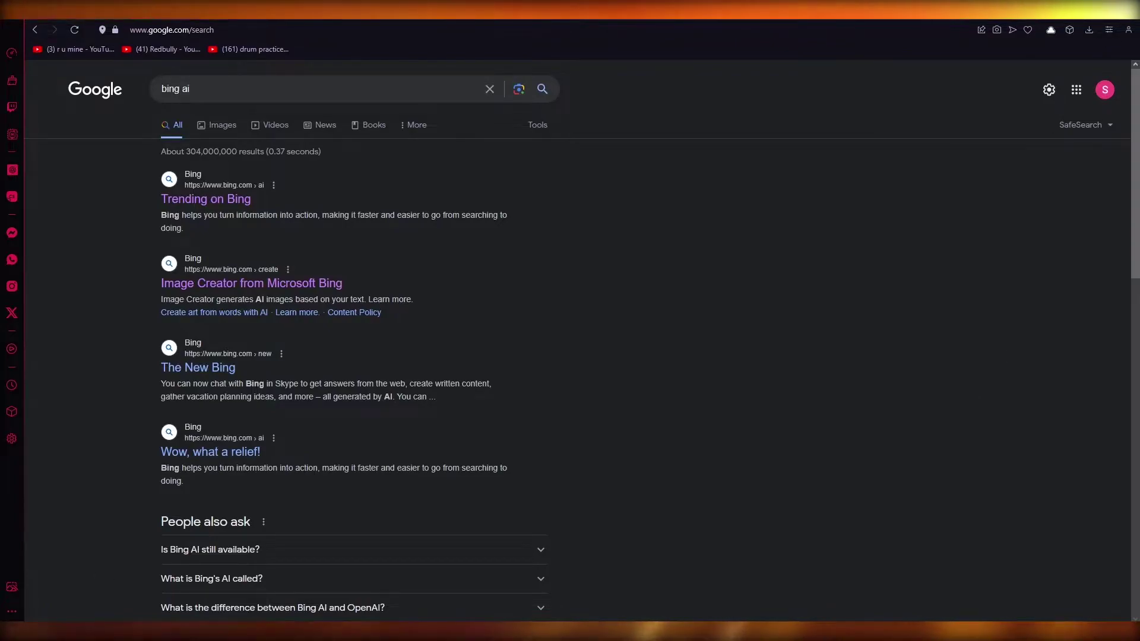
Launch Microsoft Edge from Windows search and search 'bing ai' to reach Bing Chat.
key(super+s)
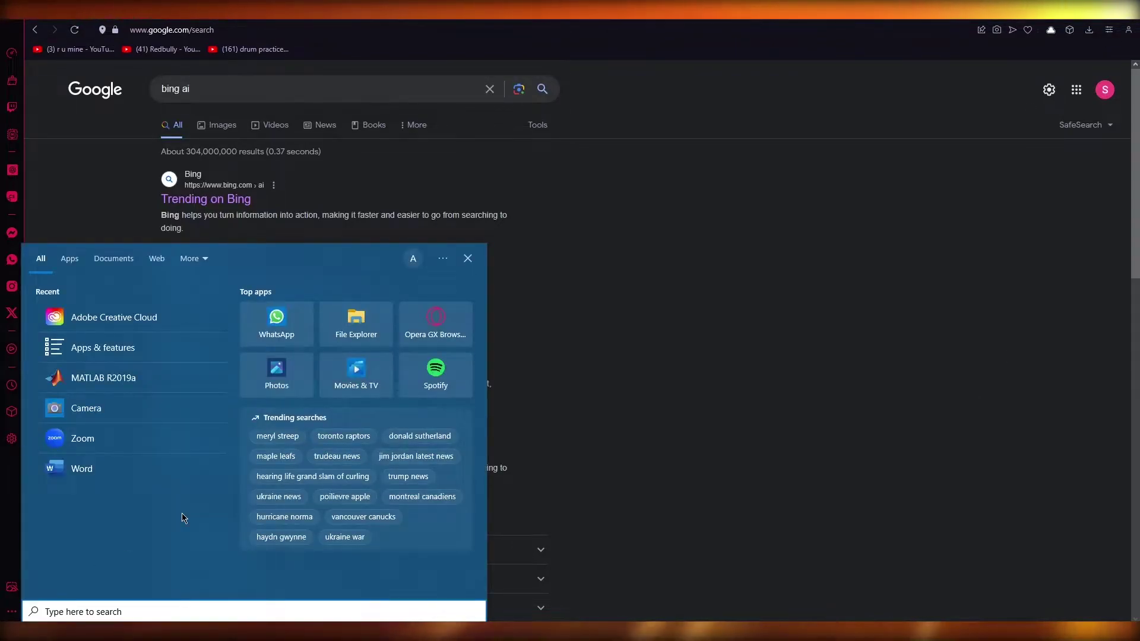
text(edge)
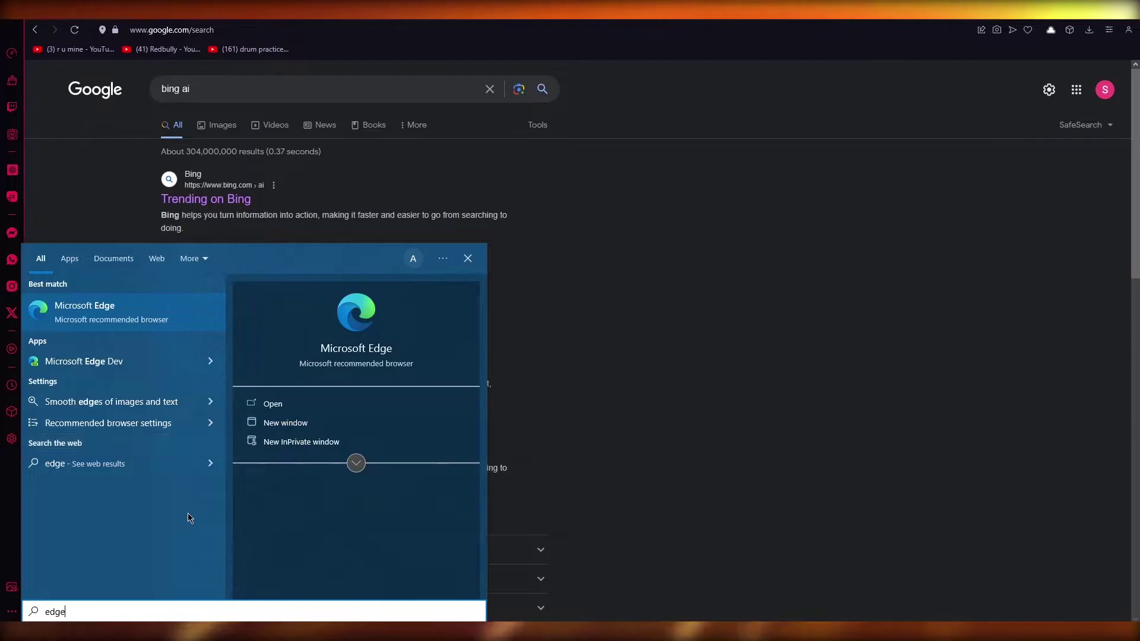
click(113, 307)
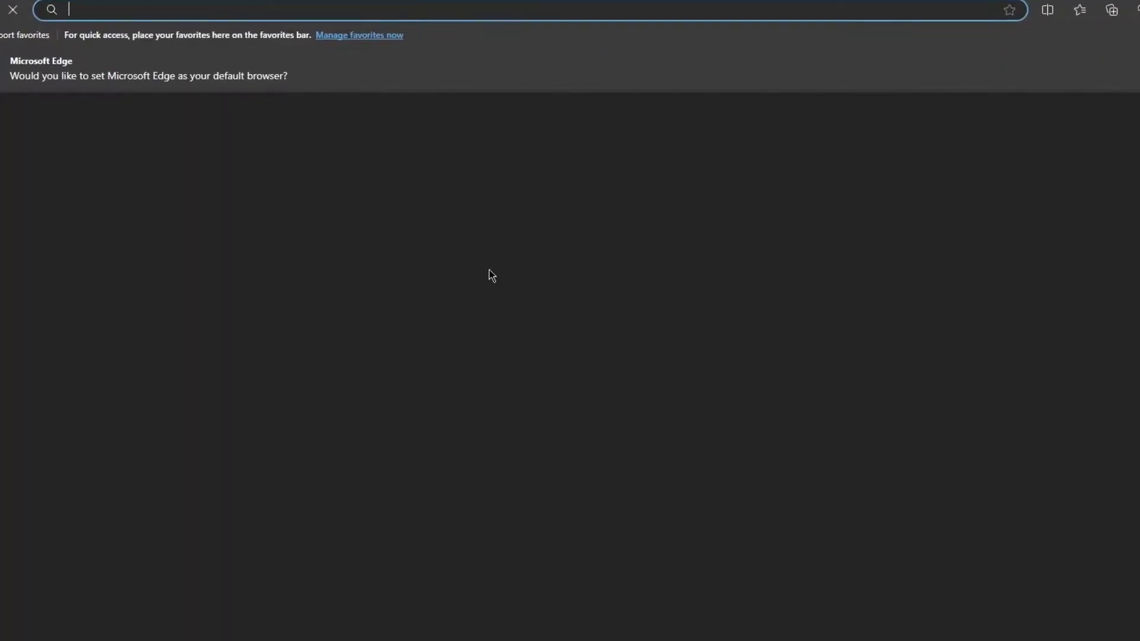
text(bing)
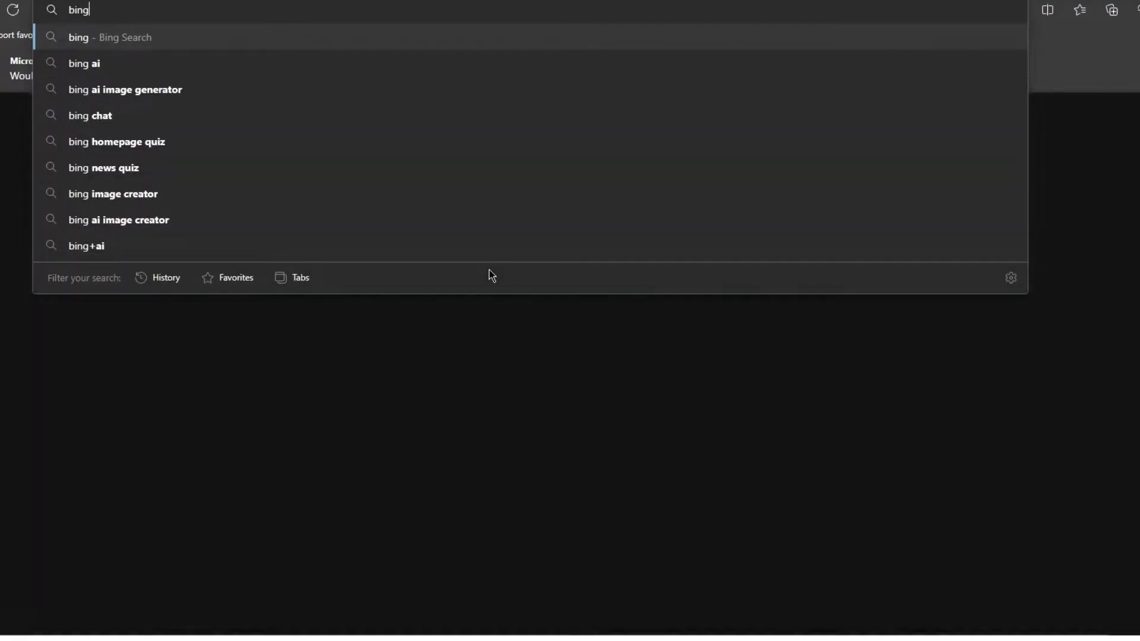
text( ai)
key(Return)
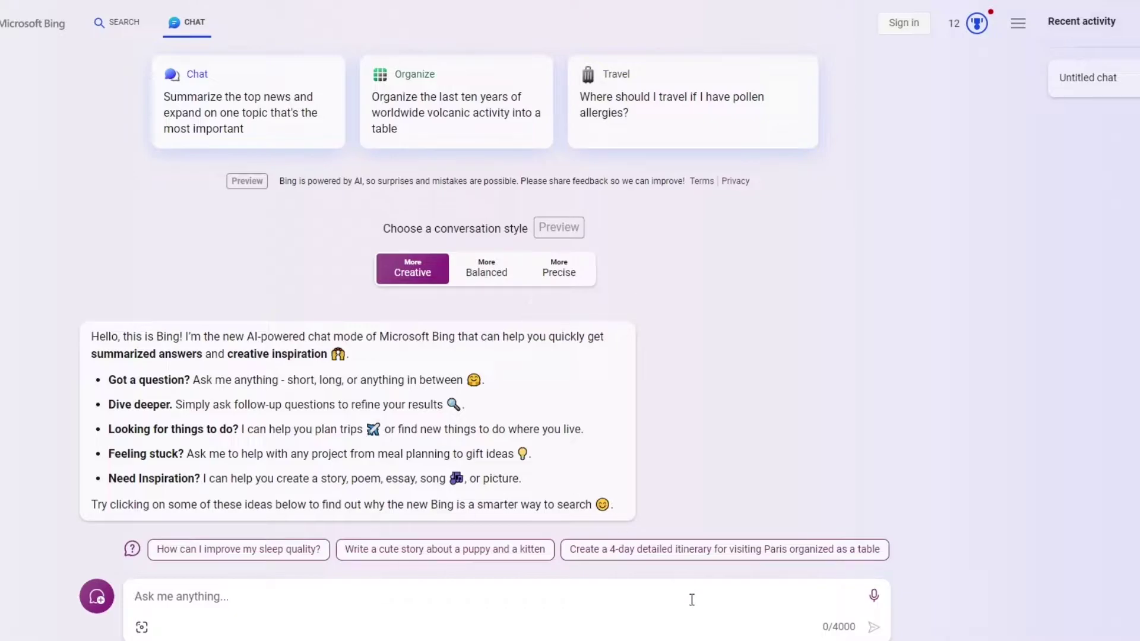
In Google, search 'bing ai image' and open the Image Creator from Microsoft Bing result.
mouse_move(683, 640)
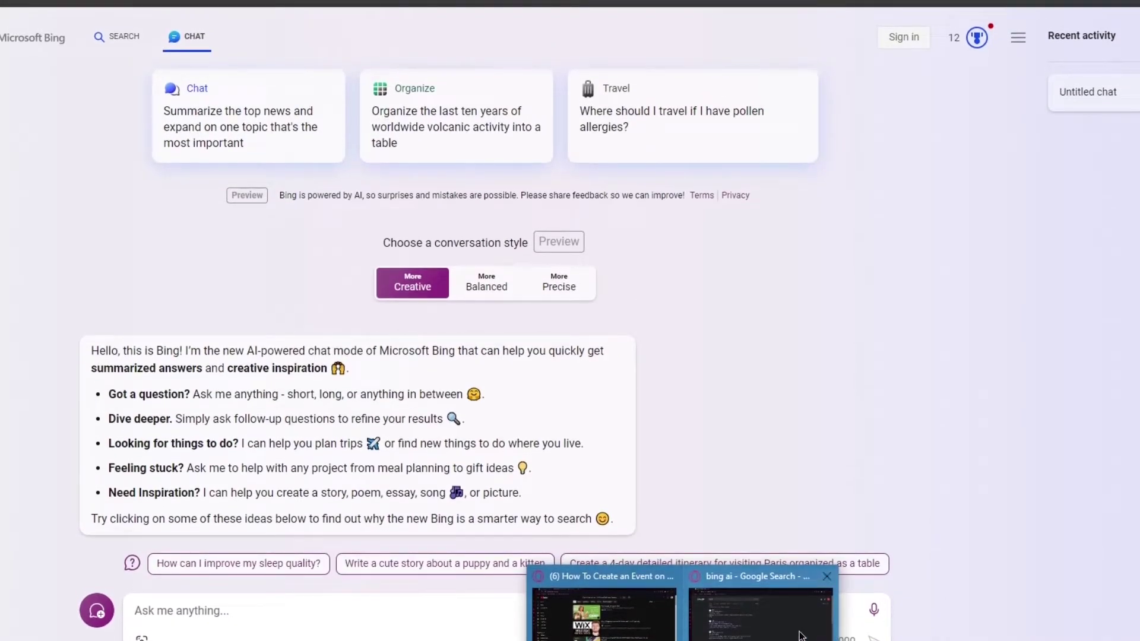
click(799, 633)
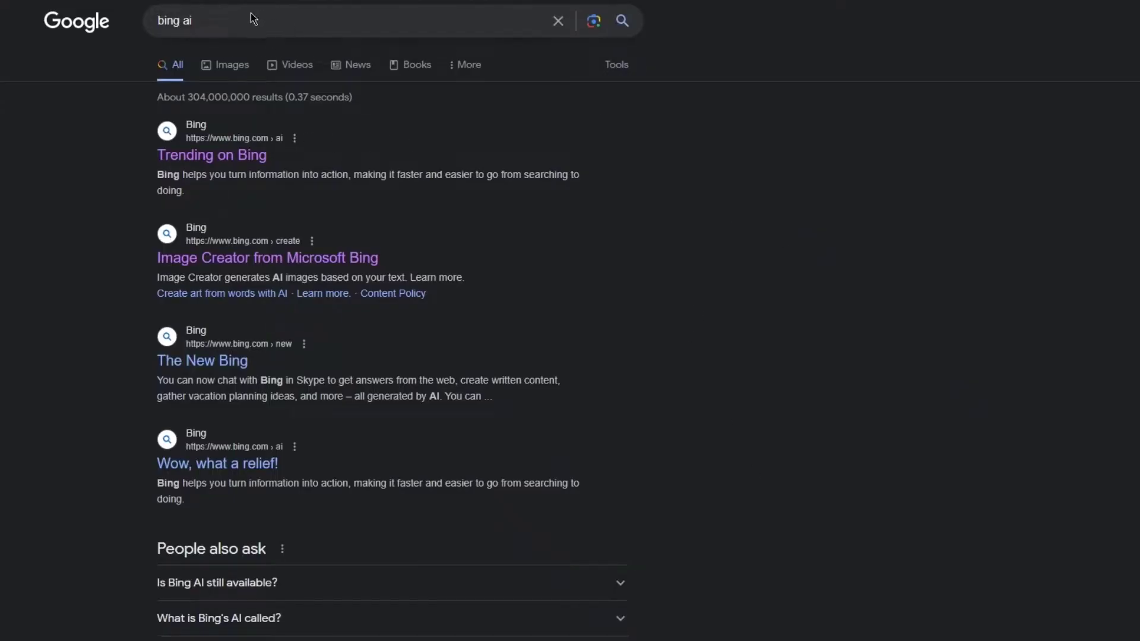
click(219, 15)
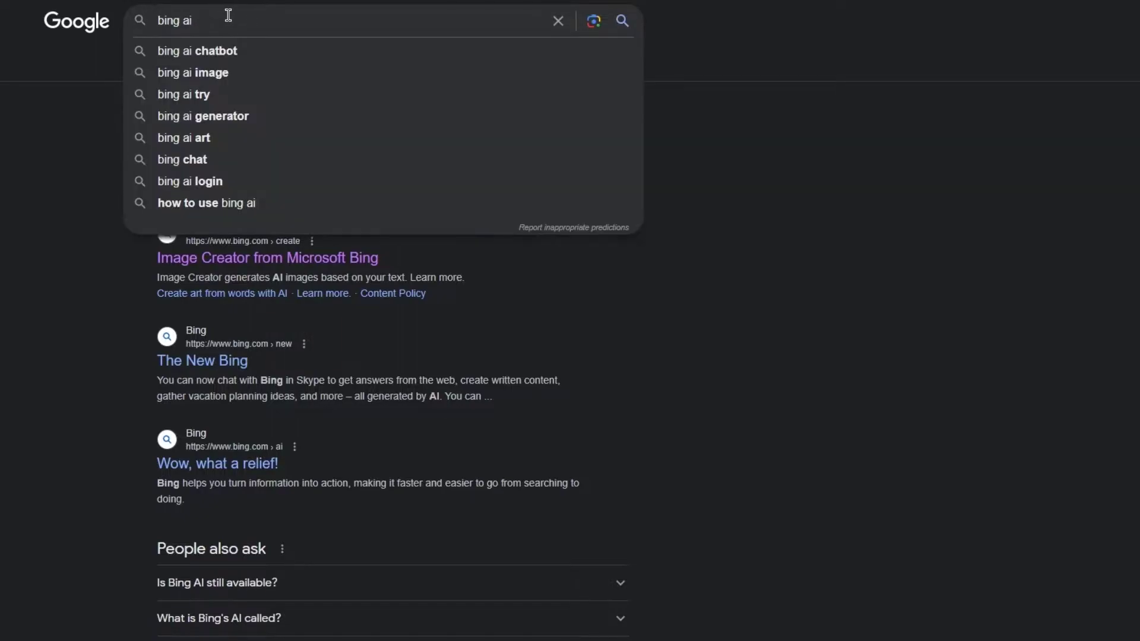
click(247, 72)
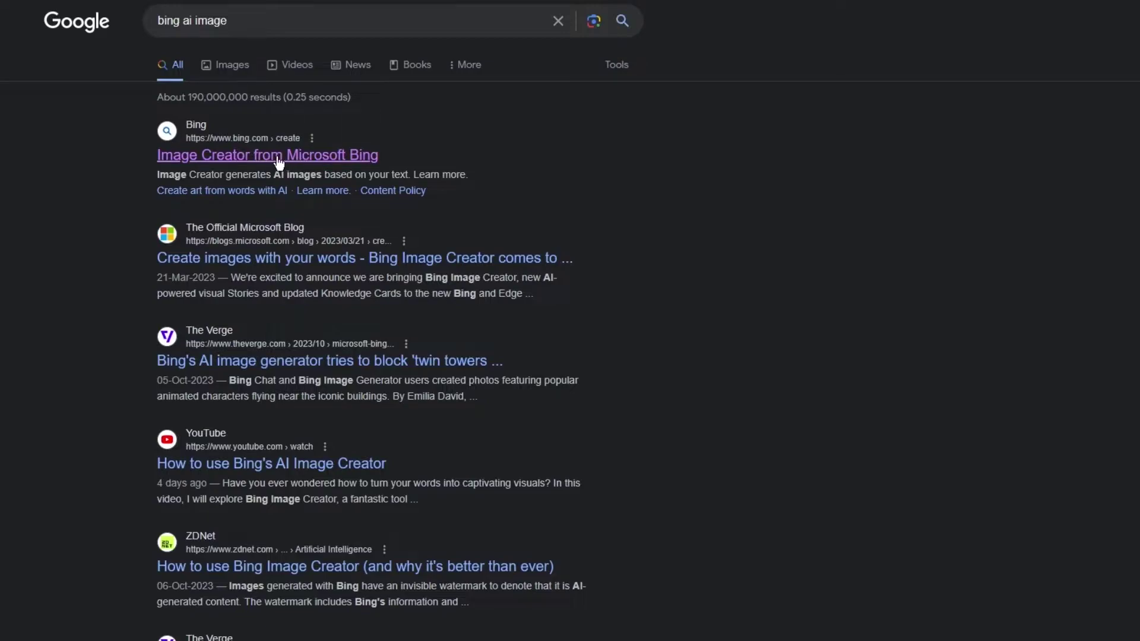
click(279, 157)
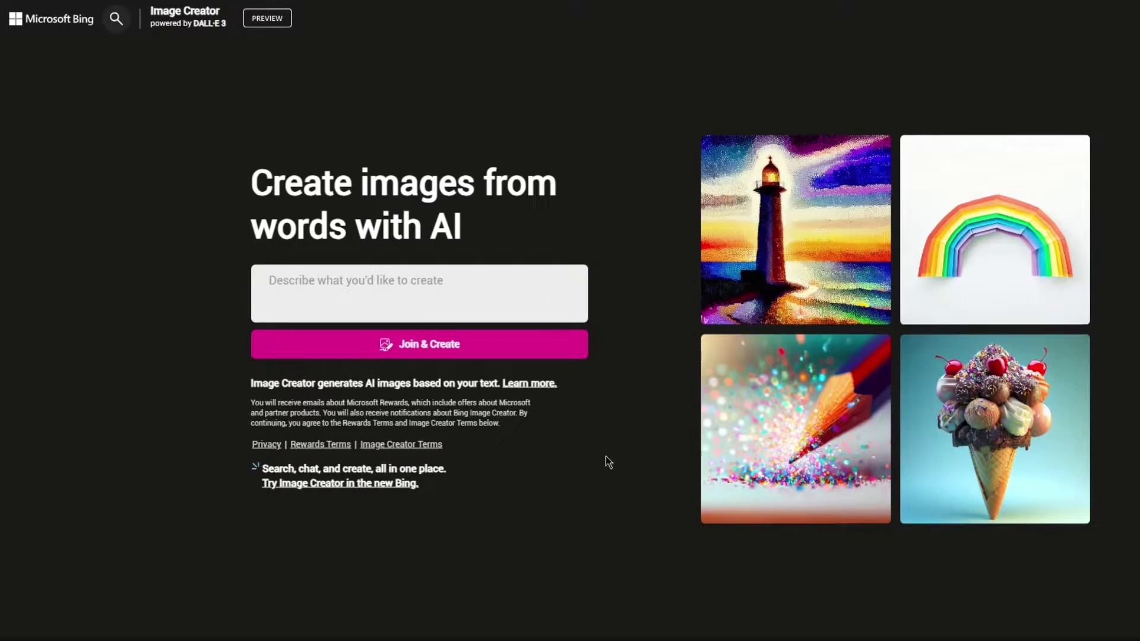
In Edge, search 'bing image generator ai' to open the Bing Image Creator page.
mouse_move(682, 640)
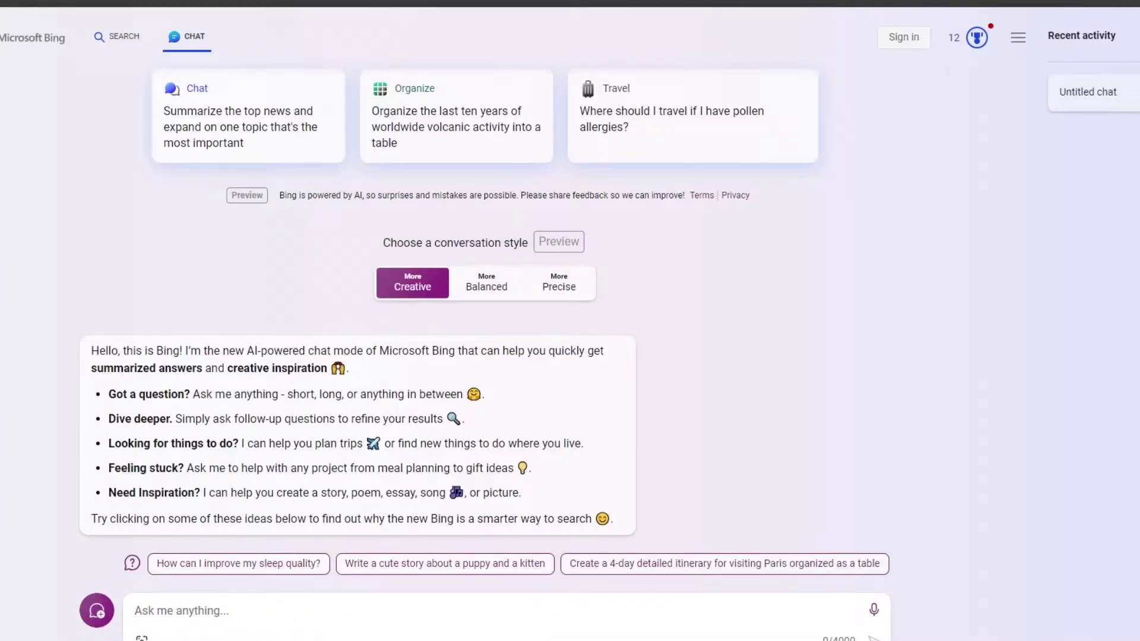
key(ctrl+l)
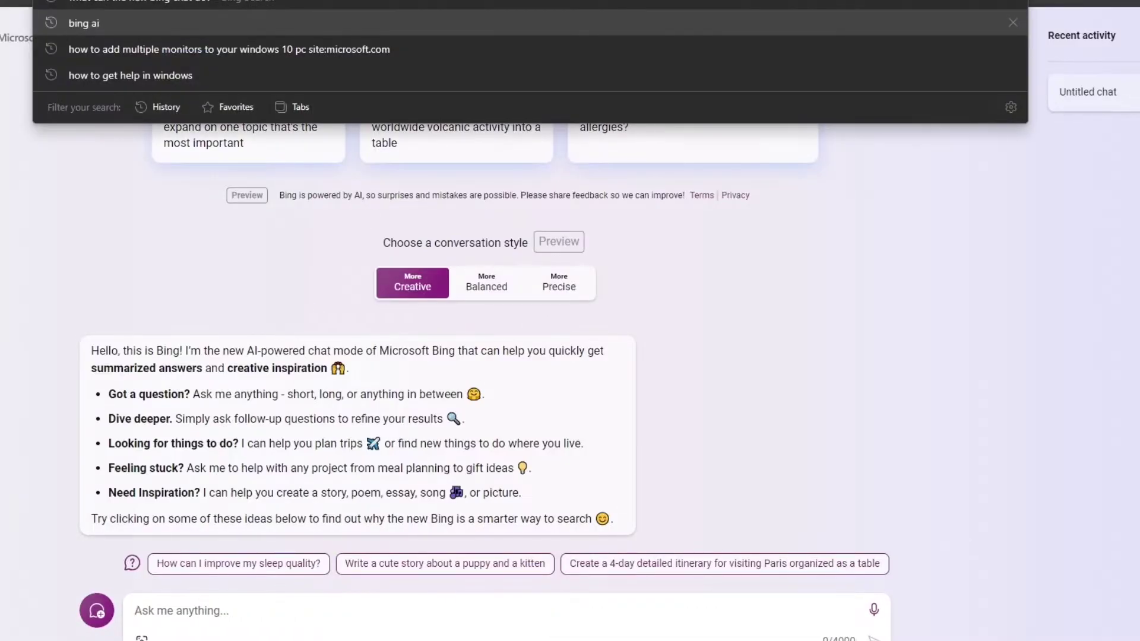
click(285, 614)
click(155, 10)
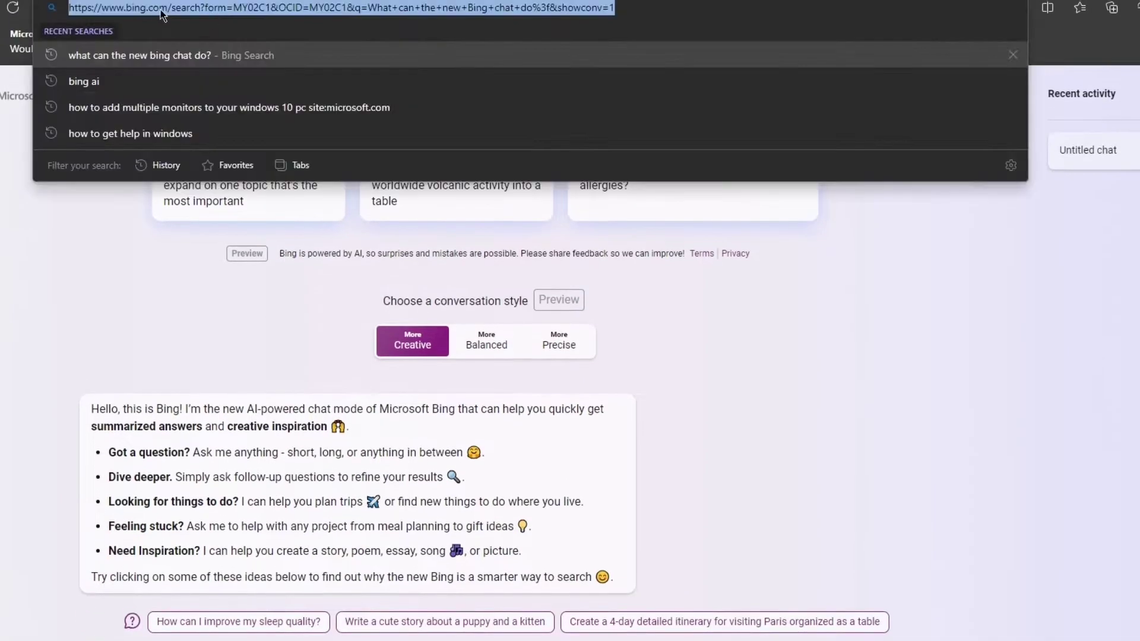
text(bing )
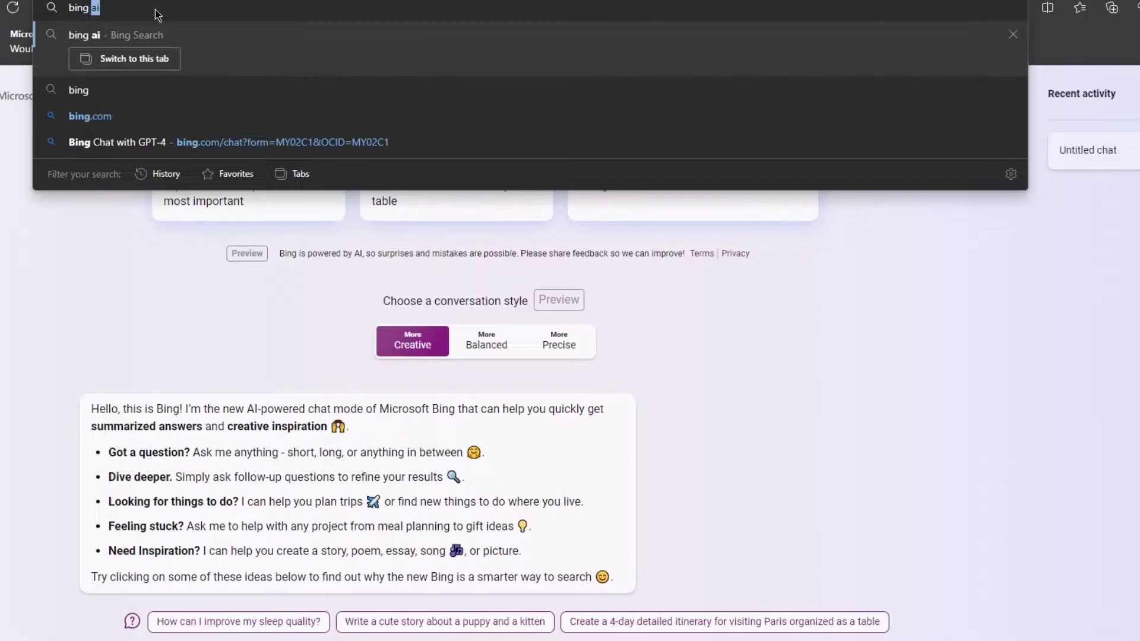
text(image g)
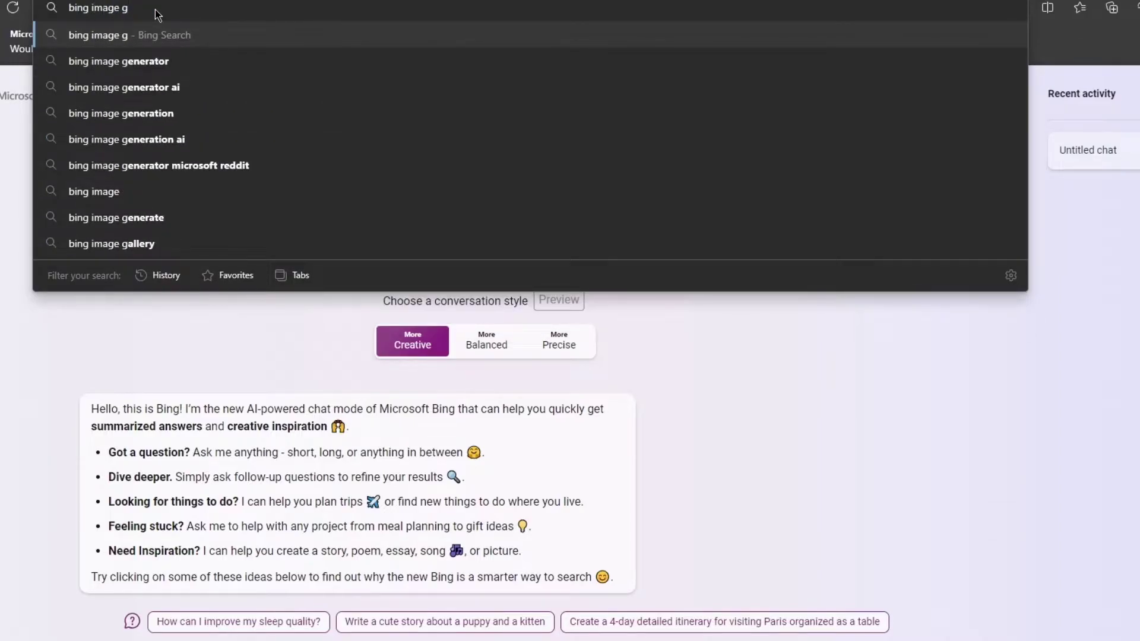
click(124, 87)
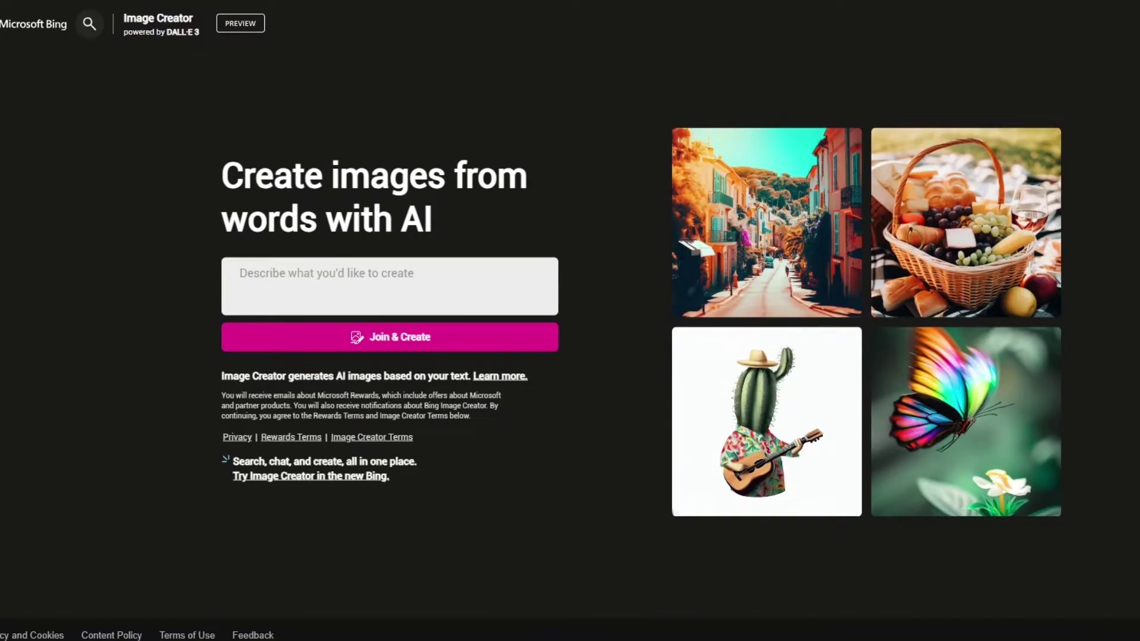
scroll(570, 321, down, 1)
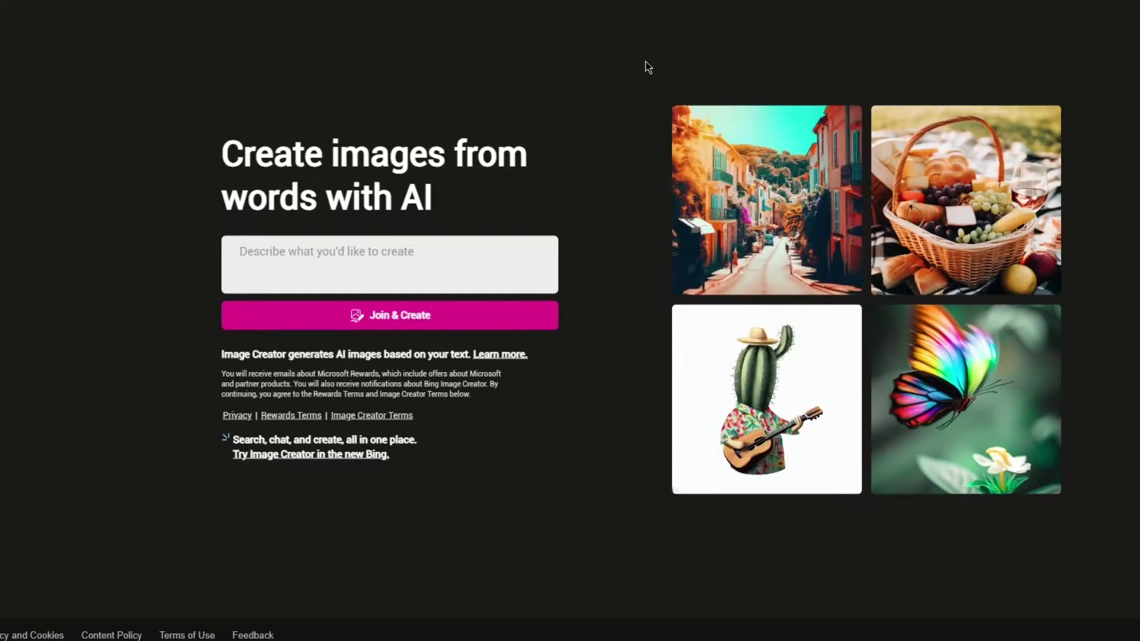
drag(223, 141, 539, 176)
Read the Join & Create sign-in explanation and start entering the Microsoft account e-mail.
click(508, 181)
mouse_move(952, 389)
mouse_move(725, 295)
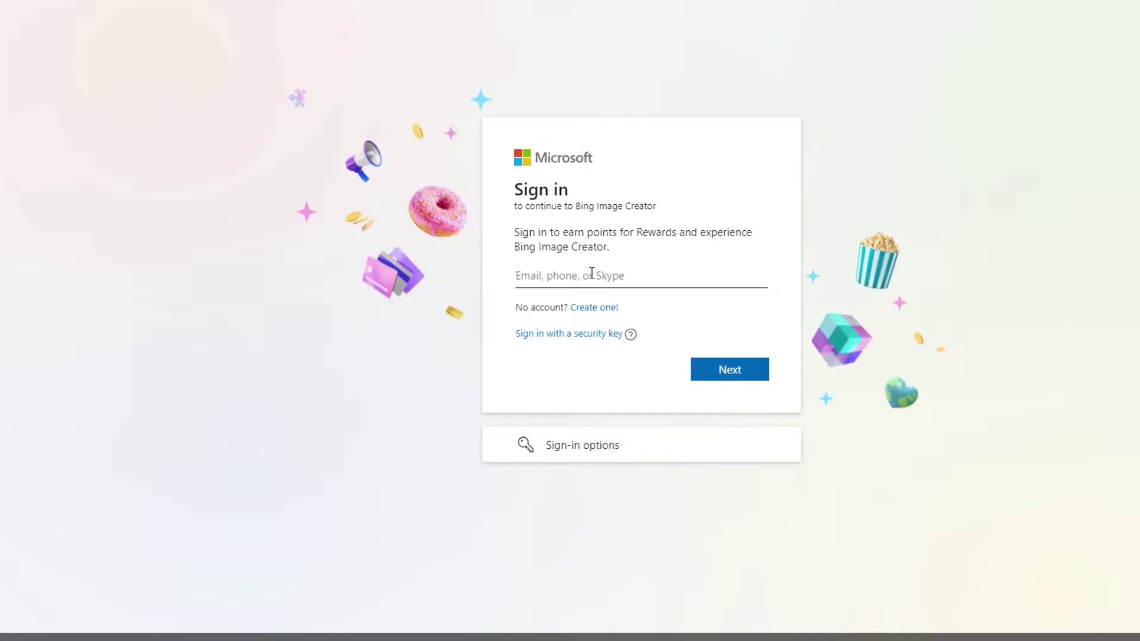
drag(499, 244, 657, 247)
click(680, 257)
click(635, 284)
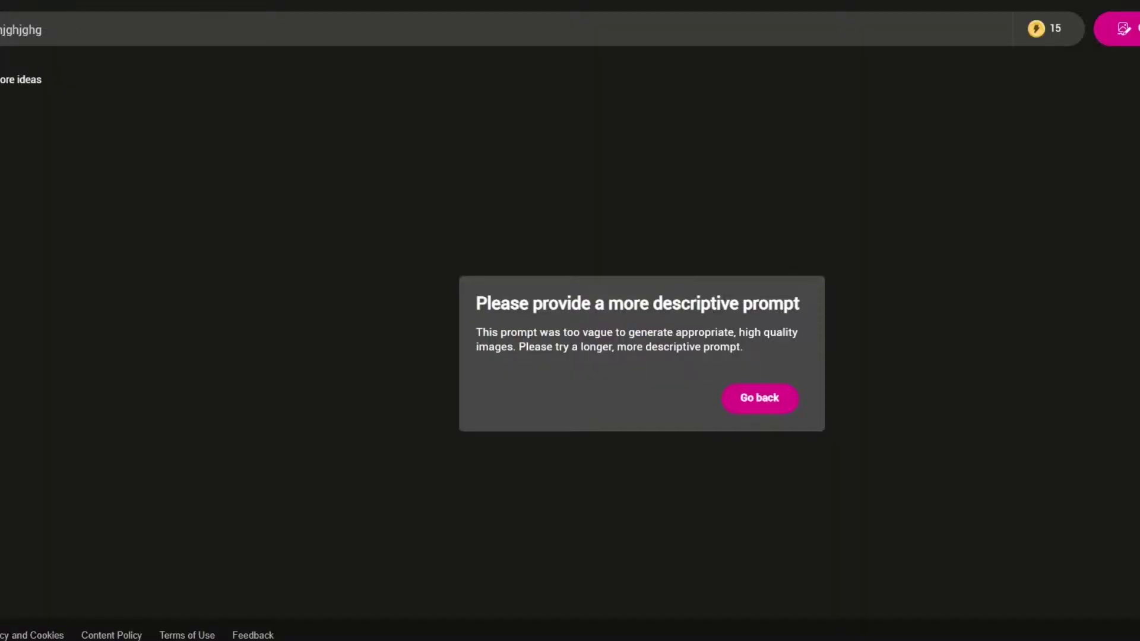
Dismiss the vague-prompt warning with Go back, then browse the Explore ideas gallery and return to the top.
click(778, 399)
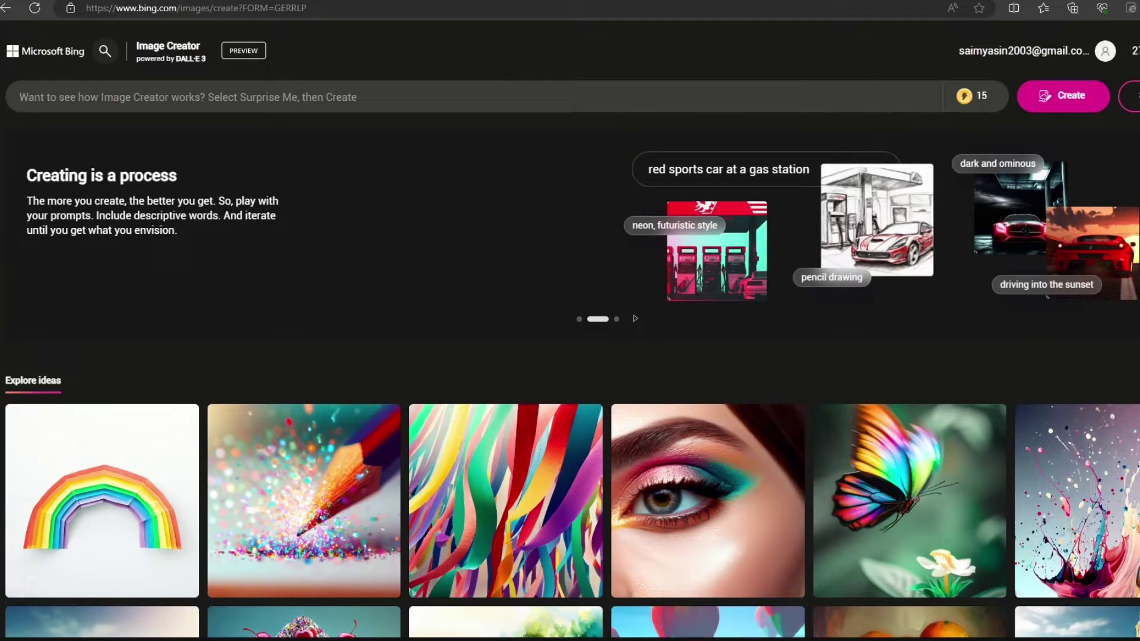
scroll(938, 119, down, 4)
mouse_move(979, 113)
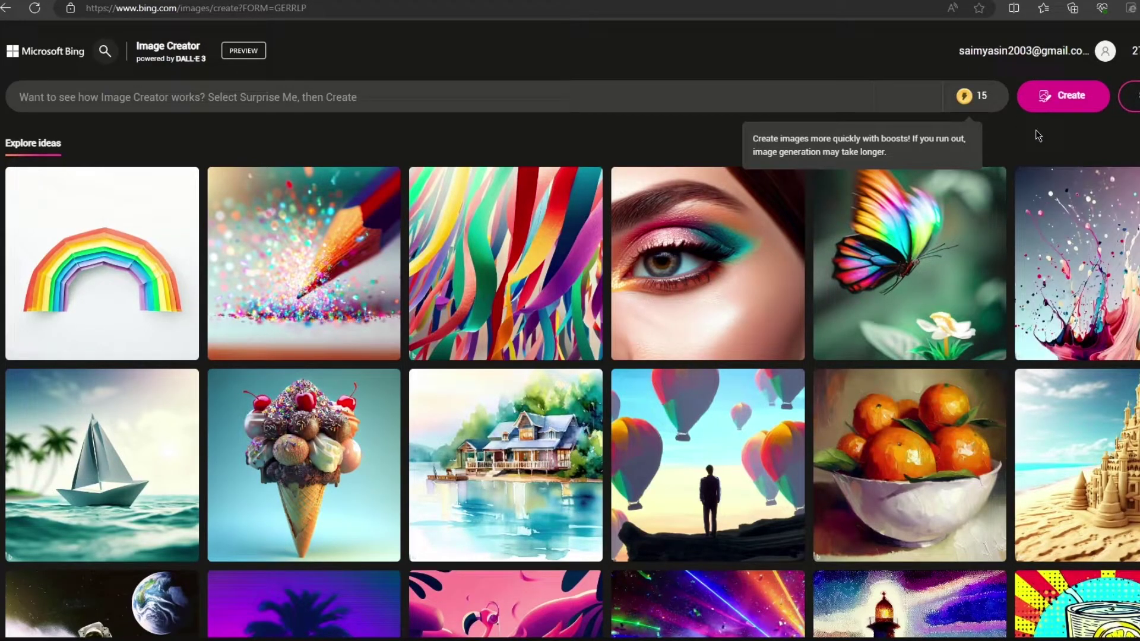
scroll(707, 291, down, 4)
scroll(707, 299, down, 5)
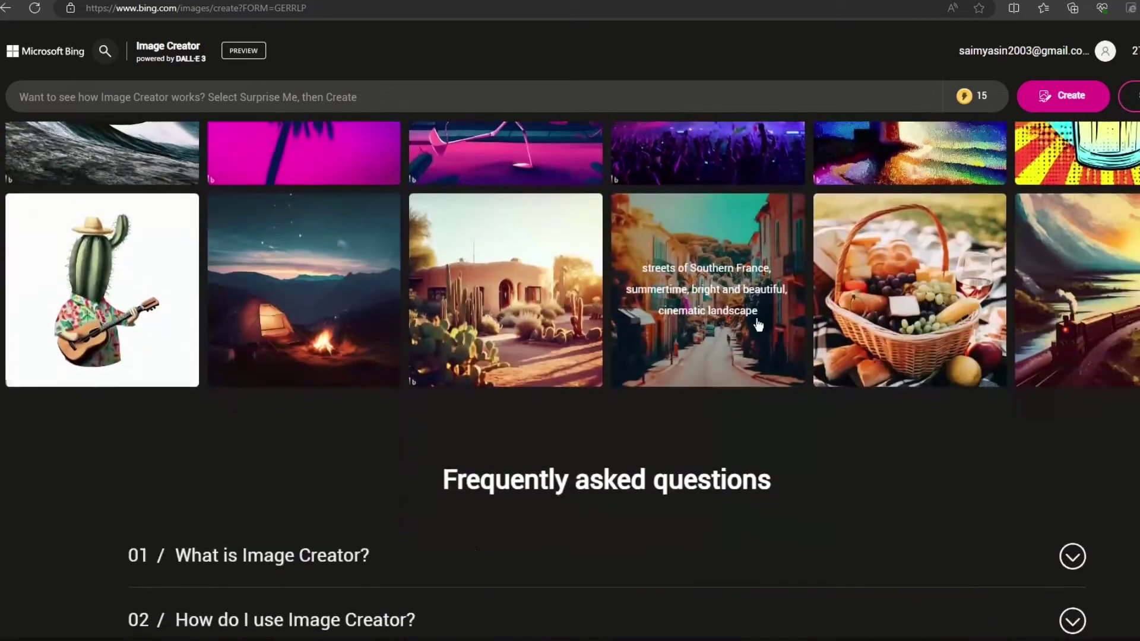
scroll(407, 469, up, 6)
scroll(407, 469, up, 3)
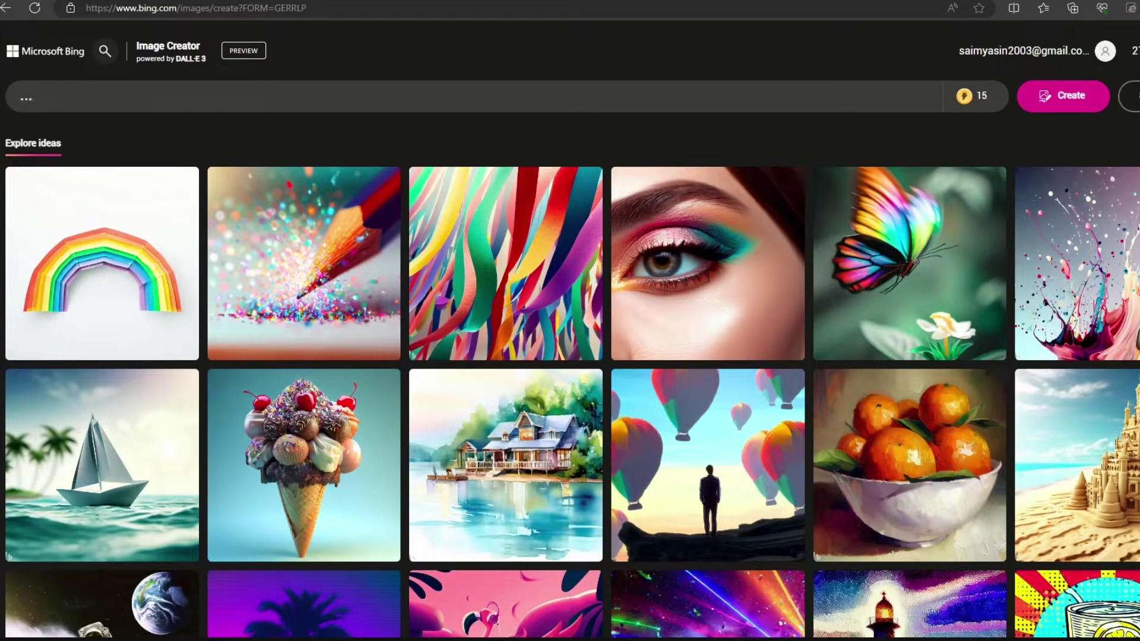
Fill in the random astronaut dance party on Mars prompt and generate four digital illustrations.
click(1137, 104)
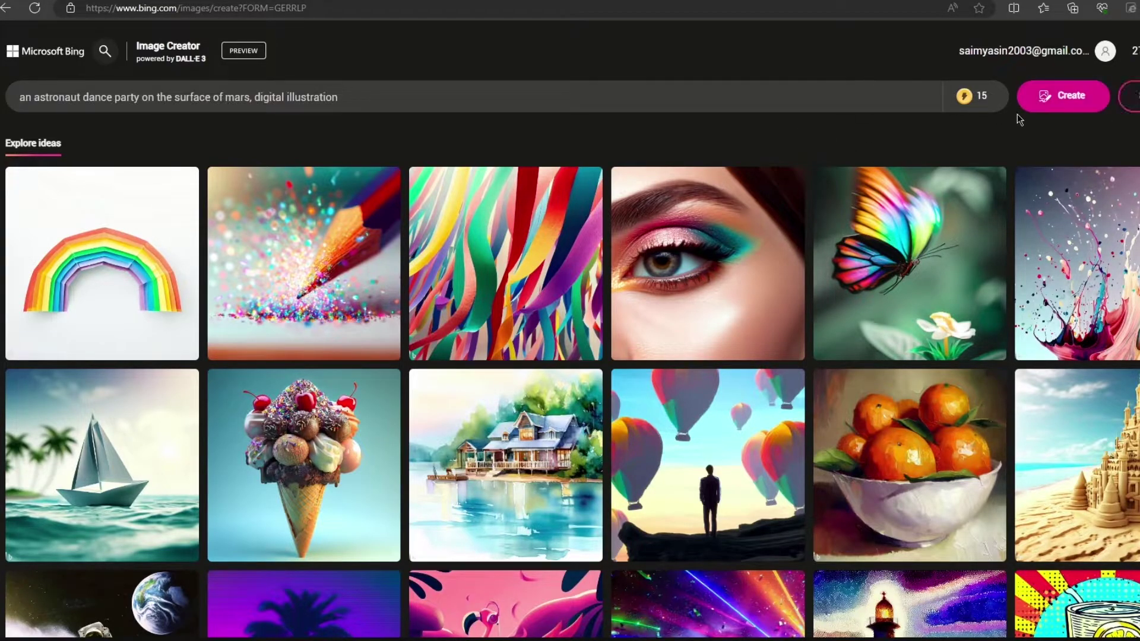
click(16, 98)
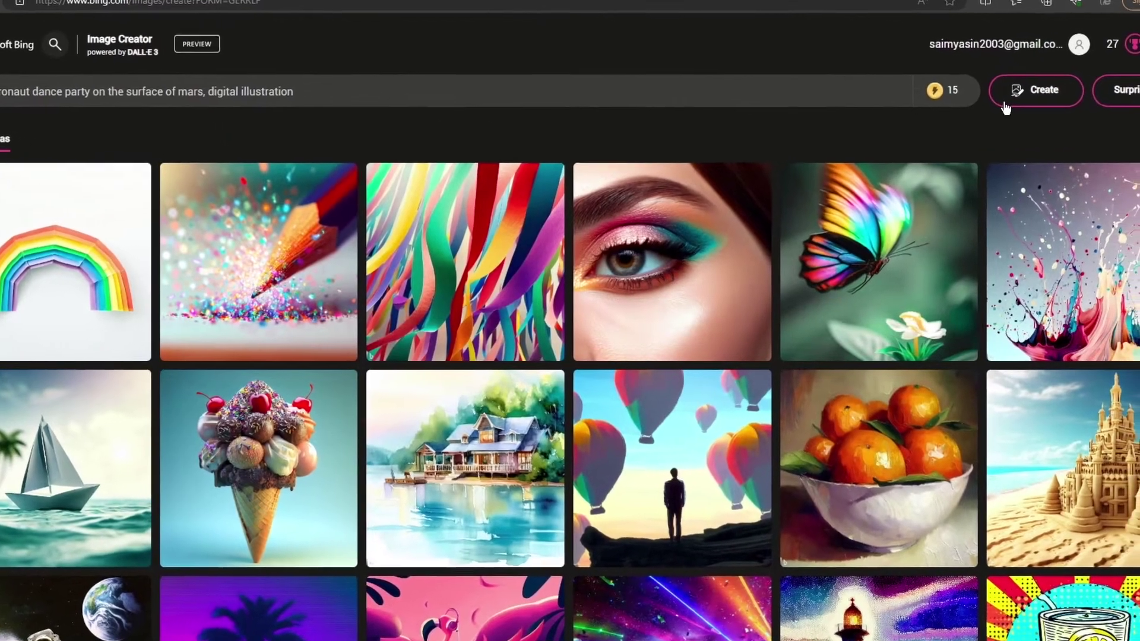
click(1033, 106)
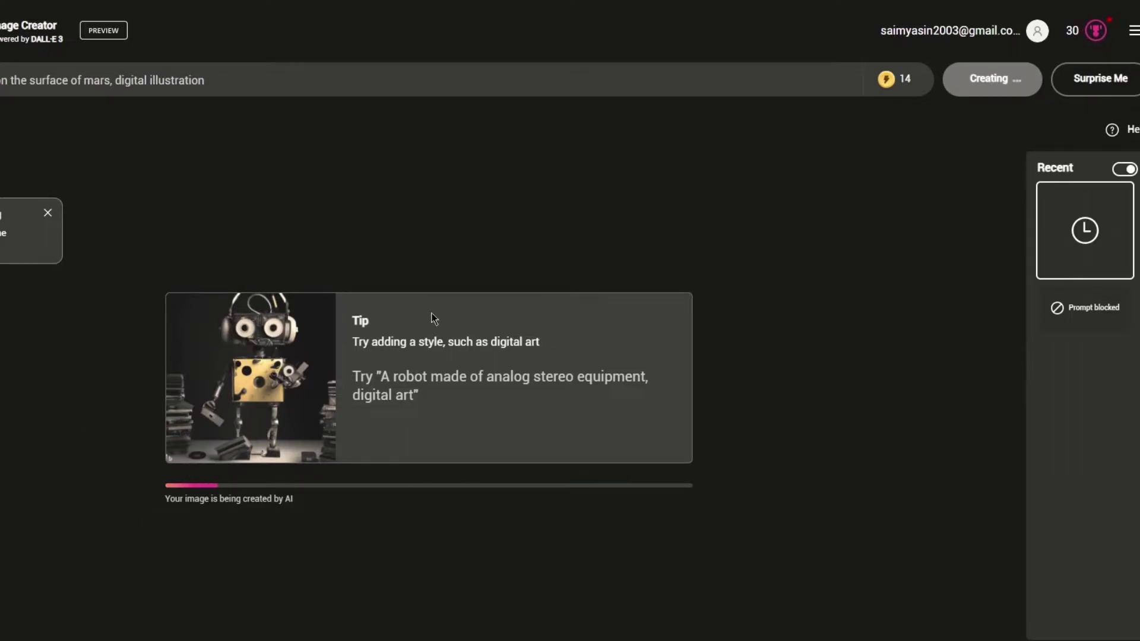
mouse_move(886, 82)
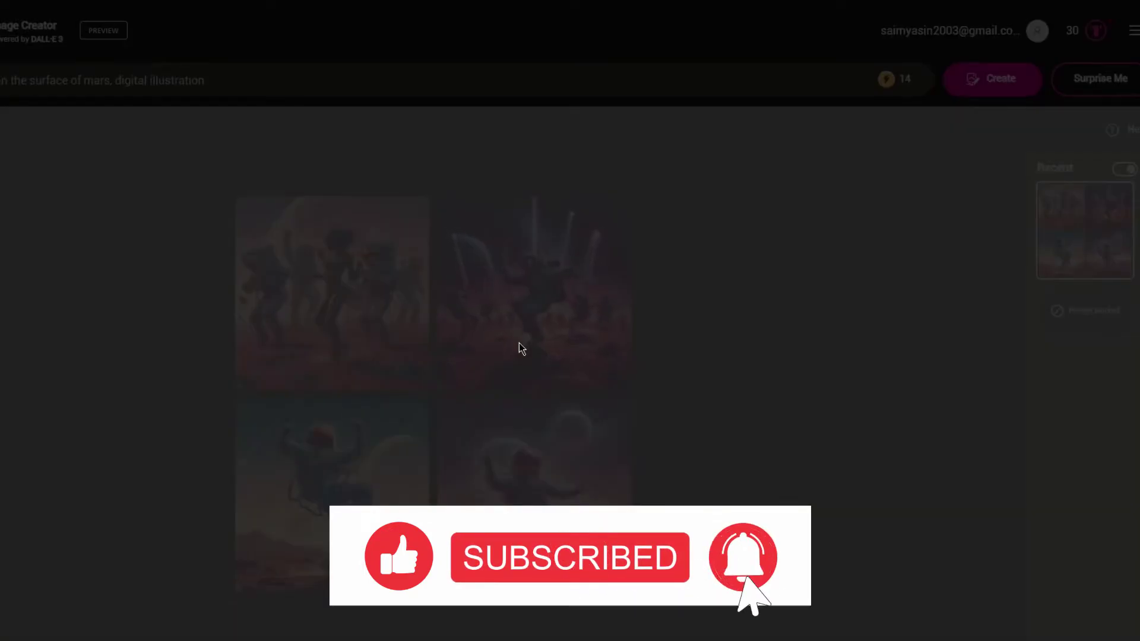
Enlarge the astronaut image with light beams and download it as a 1024×1024 JPEG.
click(519, 343)
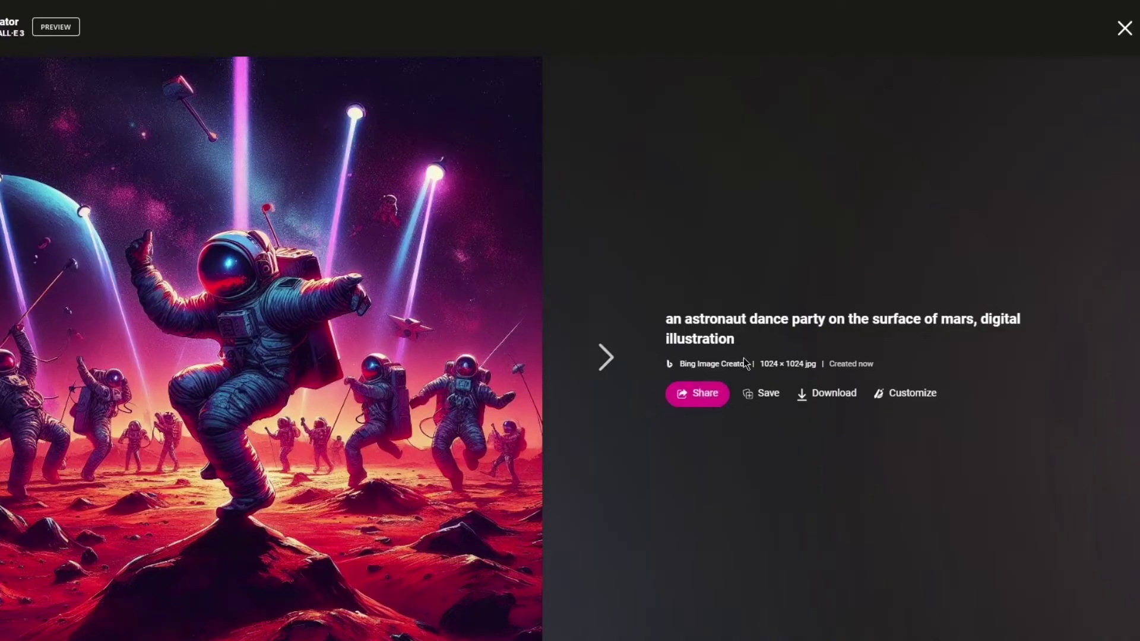
click(805, 395)
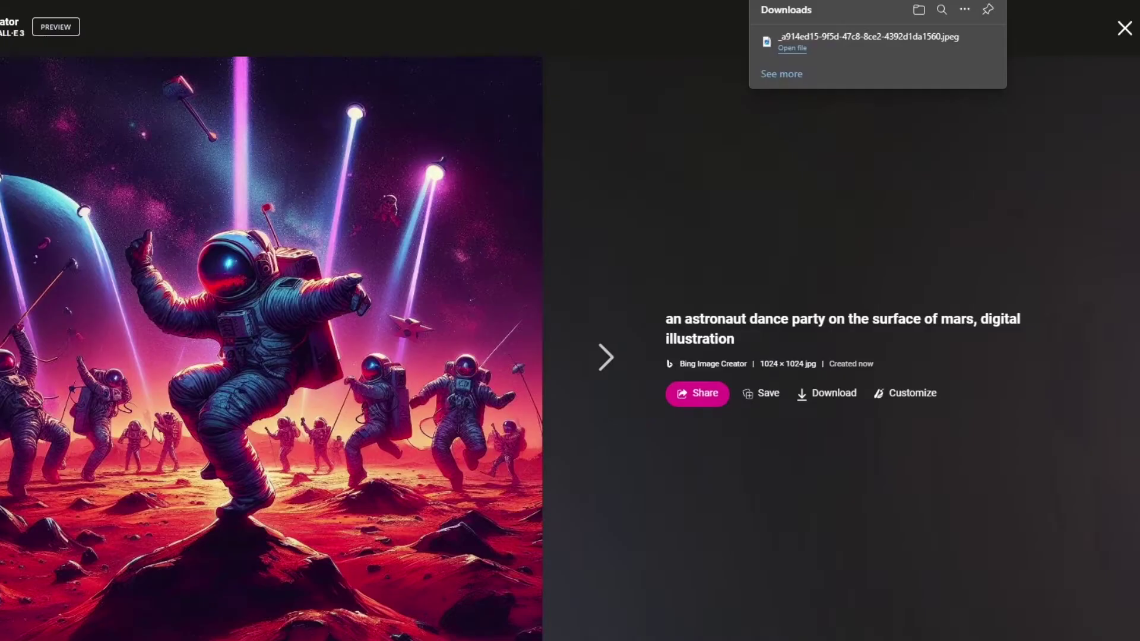
Replace the prompt with '4 man rock band, wearing all black, dark aesthetic, performing for huge crowd, hd, depth of field' and generate.
click(1123, 30)
drag(465, 83, 0, 80)
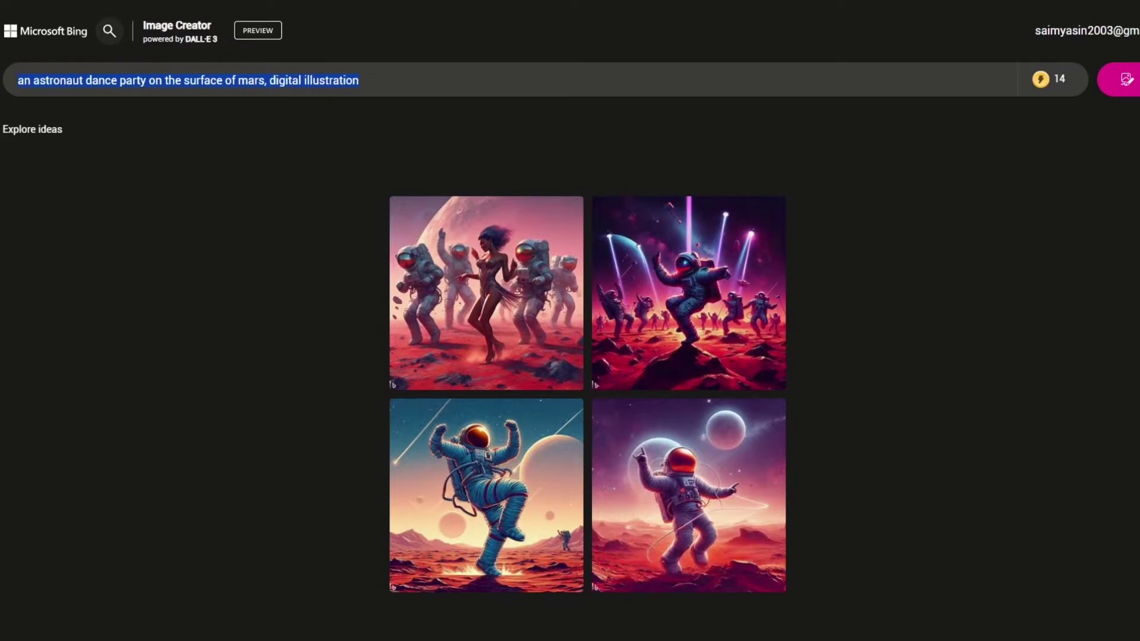
text(4 m)
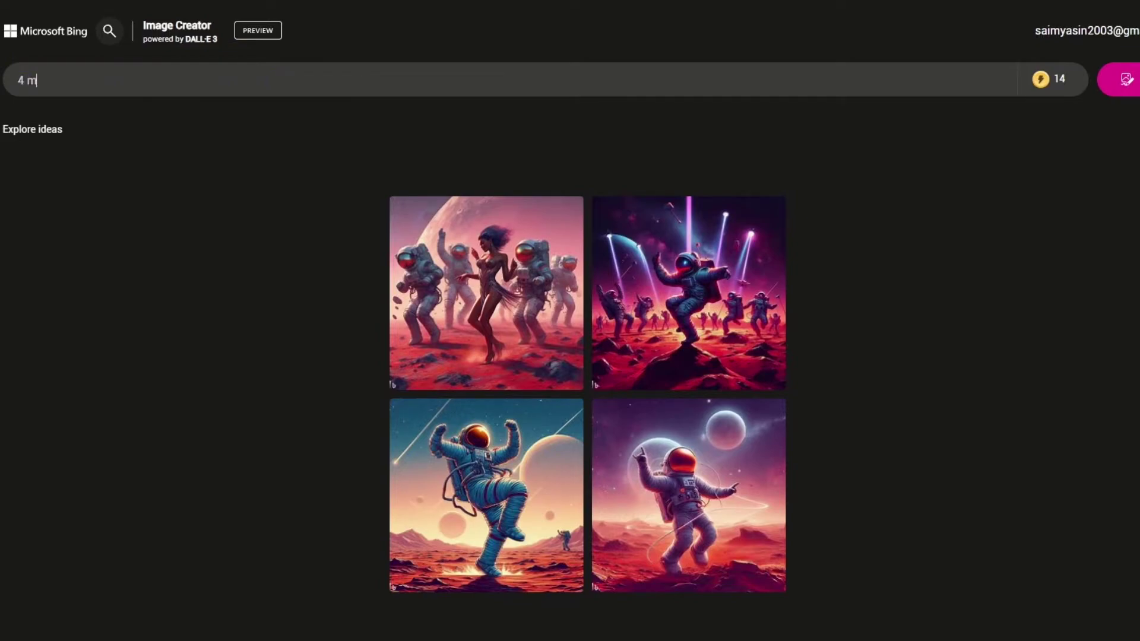
text(an rock band, wearing a)
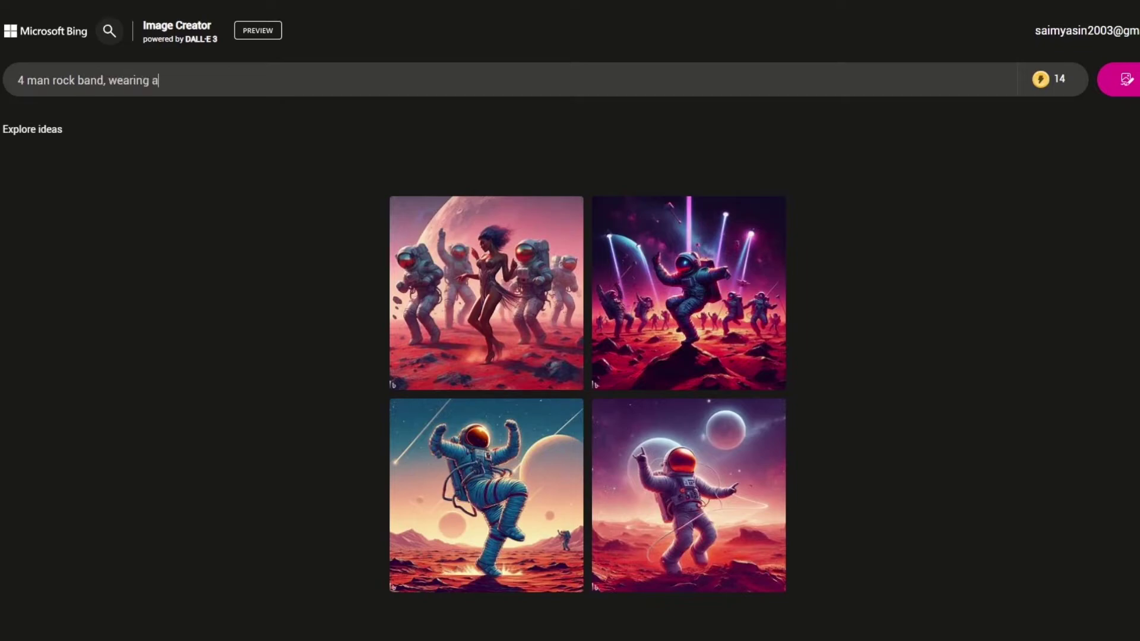
text(ll black, dark aesthetic, p)
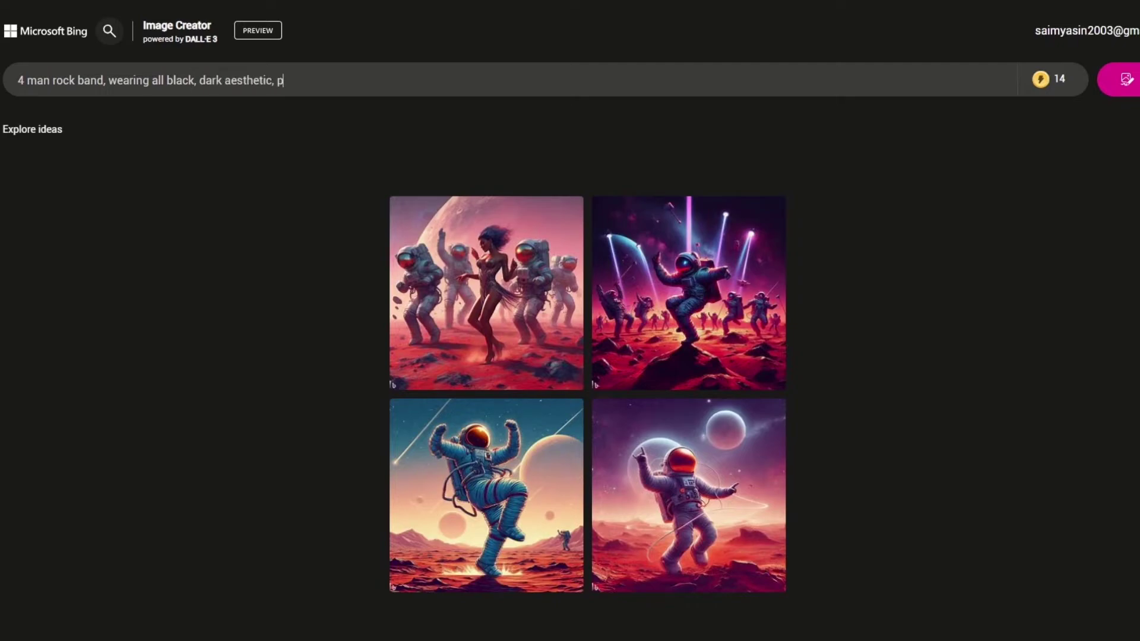
text(erforming for huge crowd, )
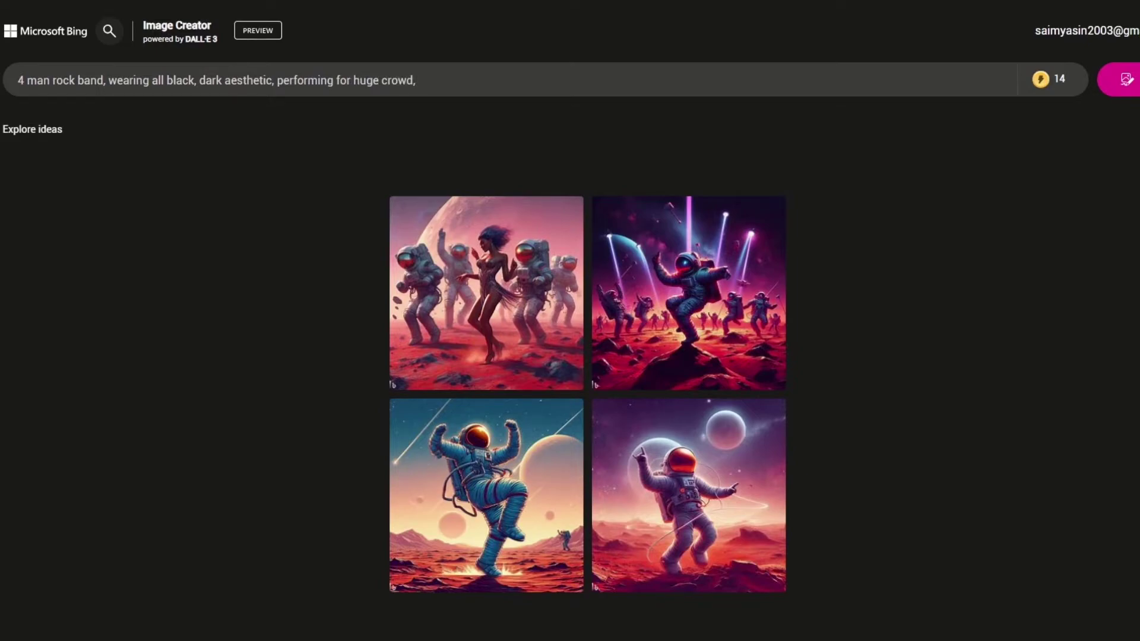
text(hd)
text(, depth of field)
click(1122, 79)
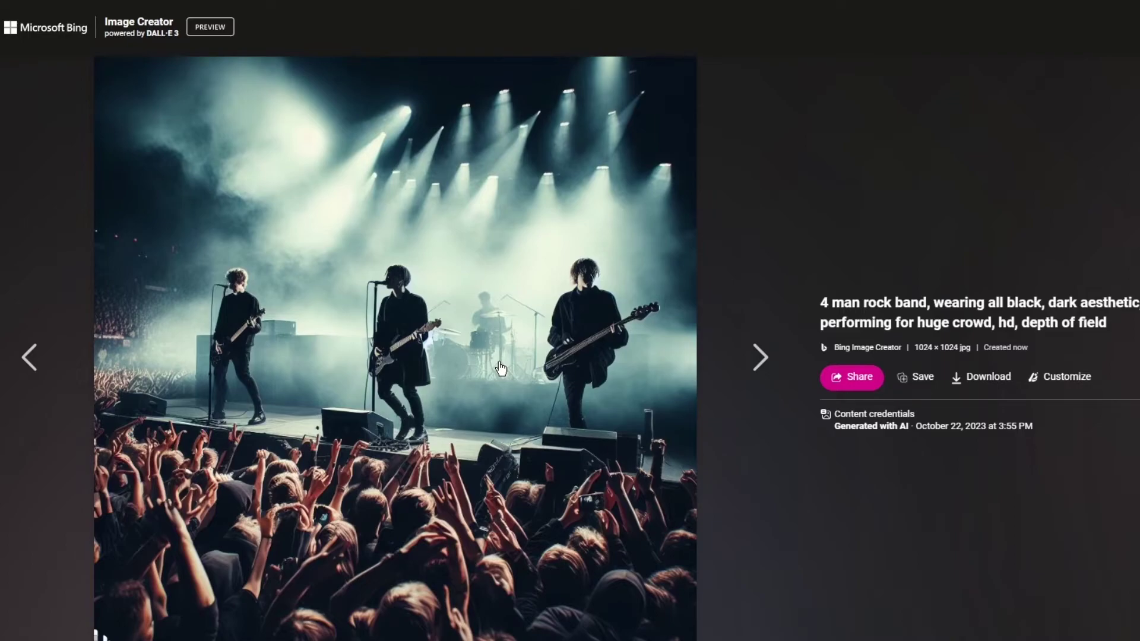
Clear the rock band prompt and type the Deftones album cover prompt with a unicorn flying into the sun.
key(Escape)
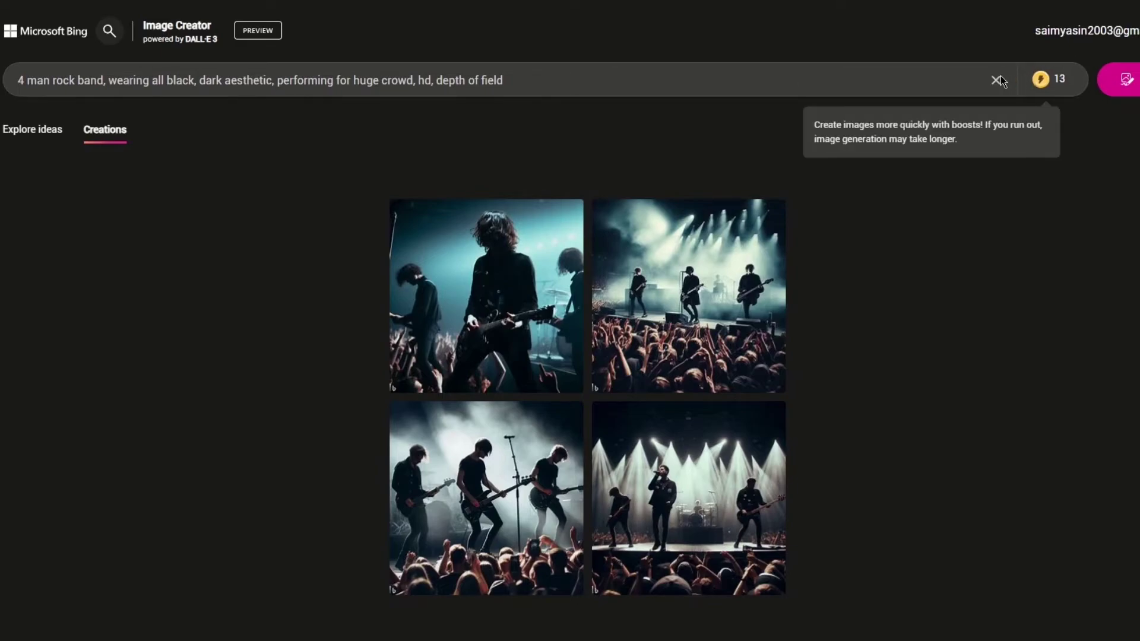
click(996, 81)
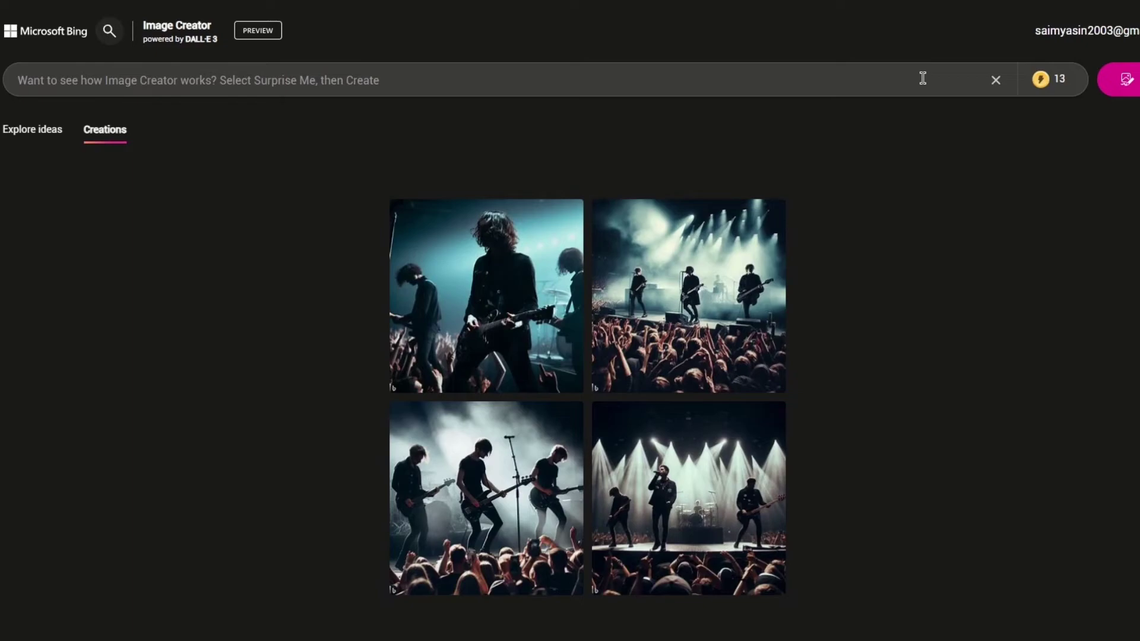
text(defton)
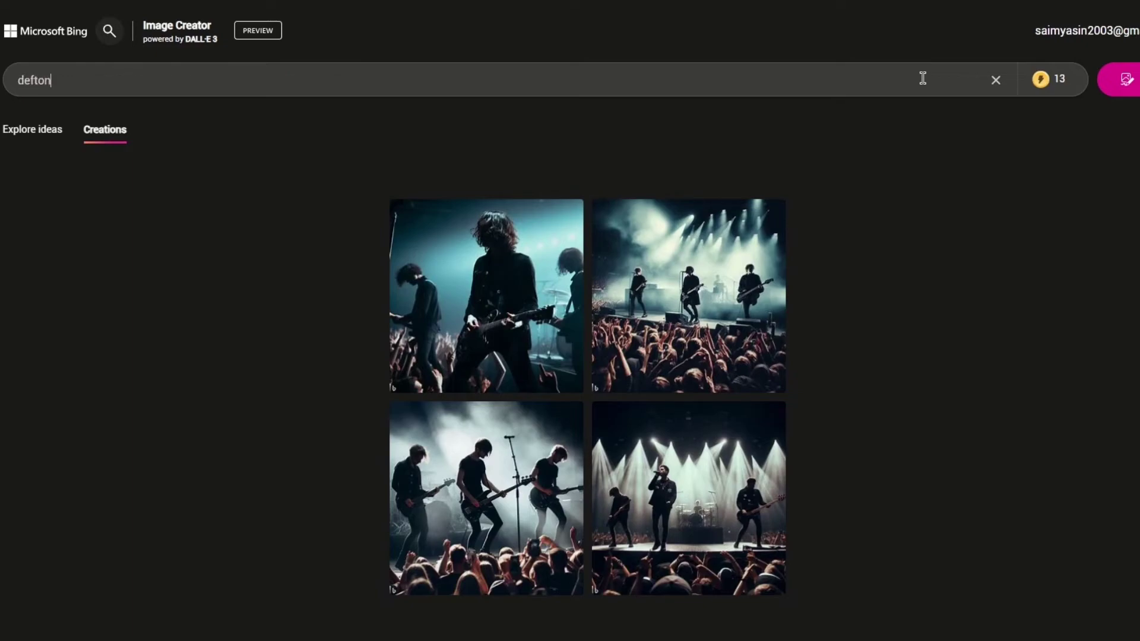
text(es album cover aesthetic, )
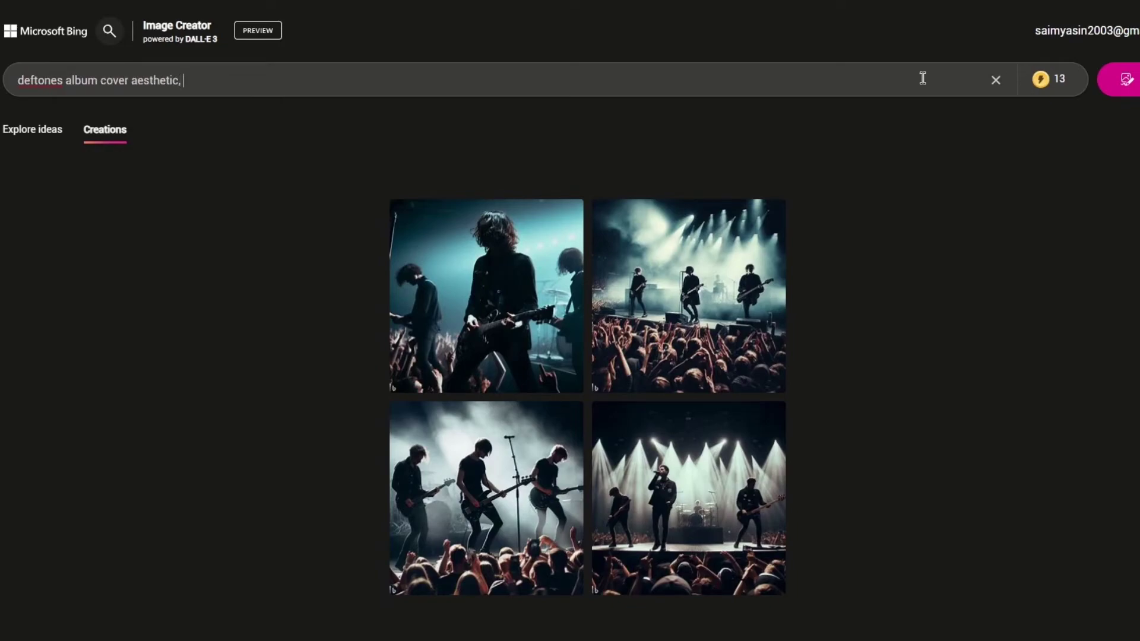
text(unicorn flying into the sun,)
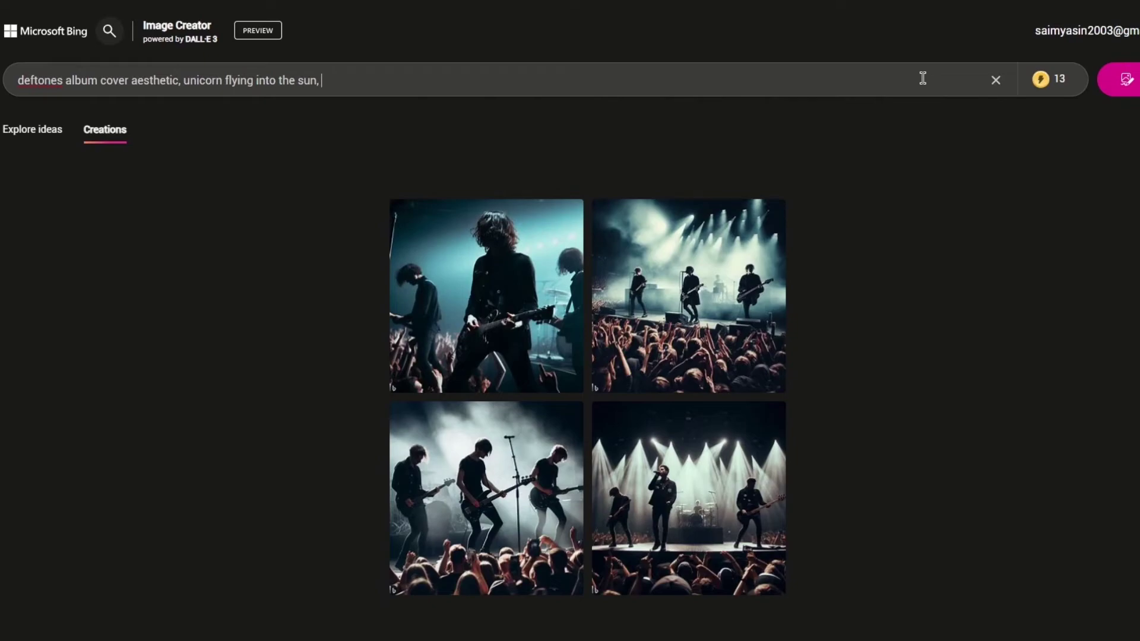
text( poseiden flying beside it, realistic, attention to det)
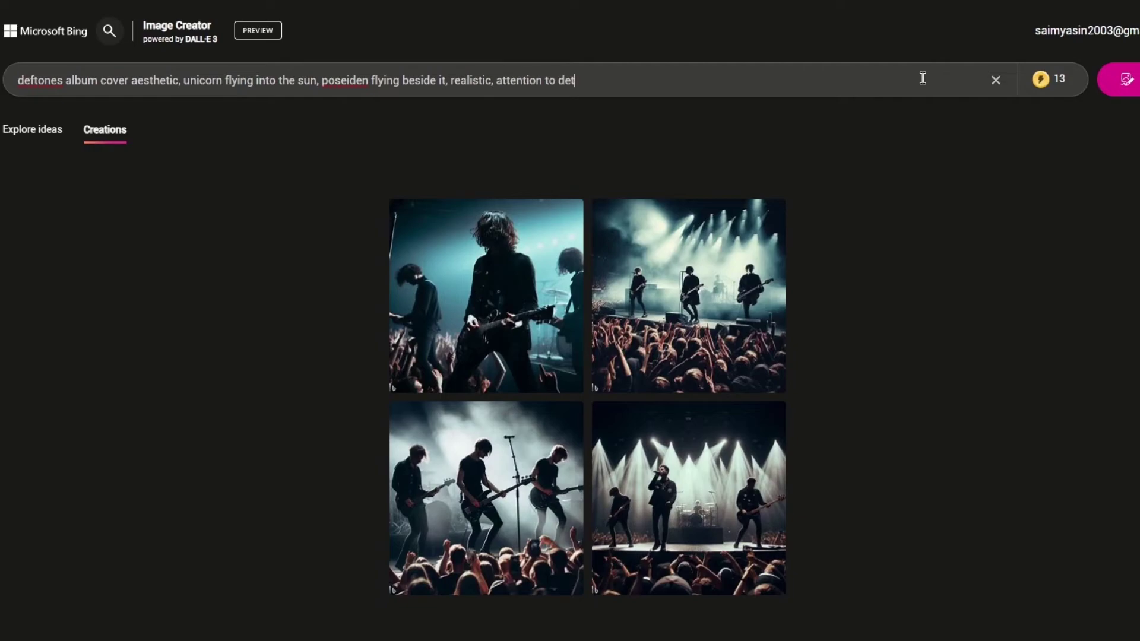
text(ail)
text(, war in)
text( so)
text(pace)
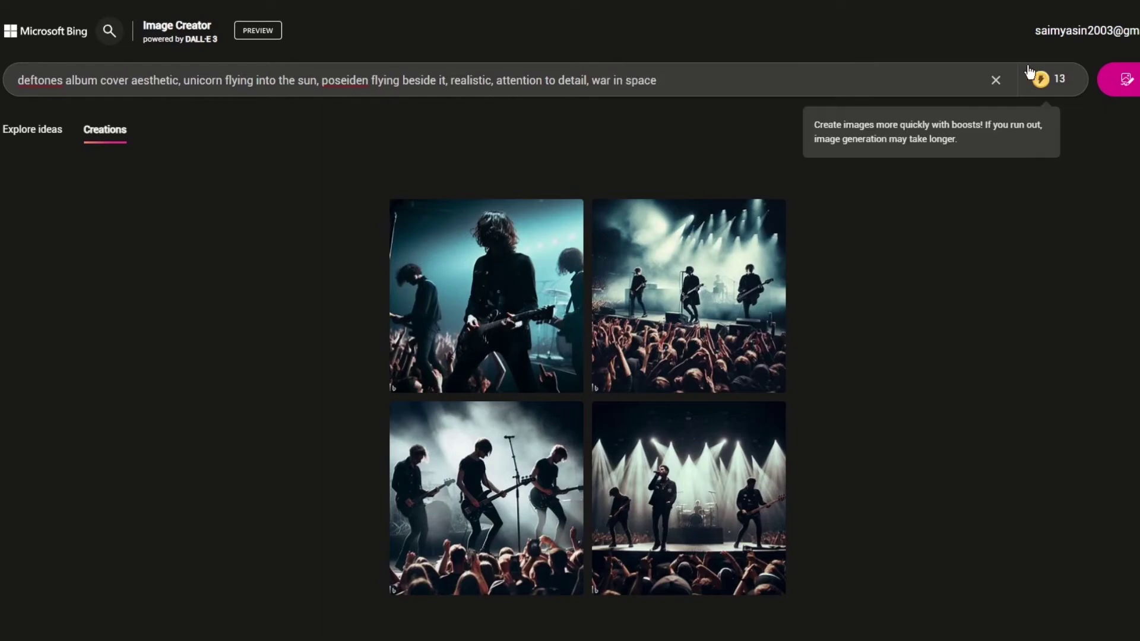
text(, album cov)
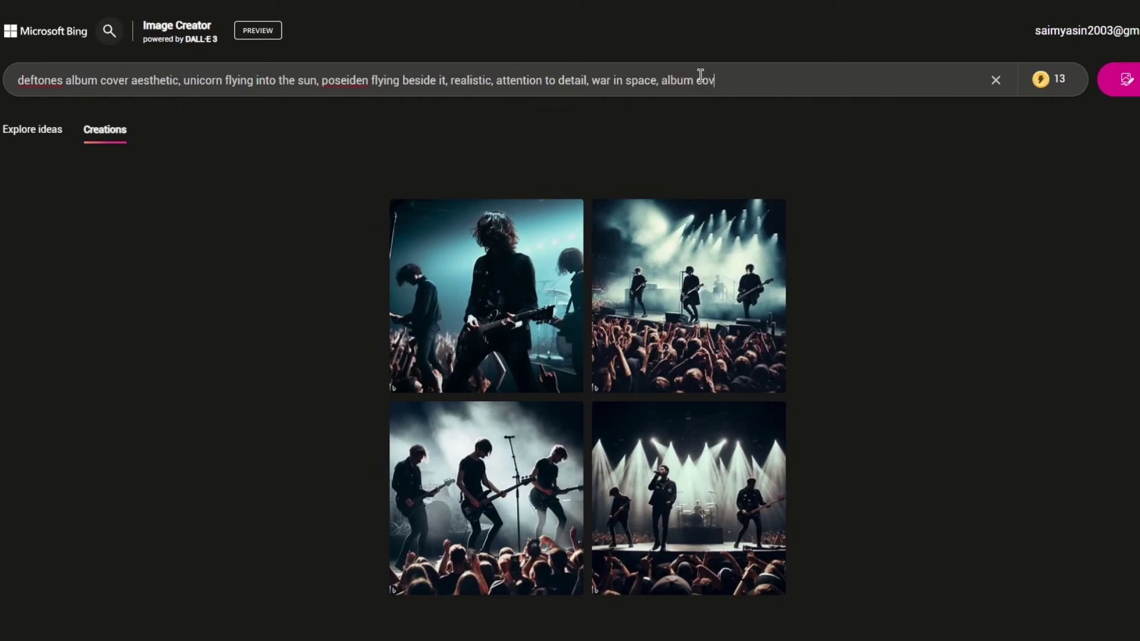
text(er)
Generate the four Deftones unicorn album covers and view them full size, ending on the golden eclipse one.
click(1124, 94)
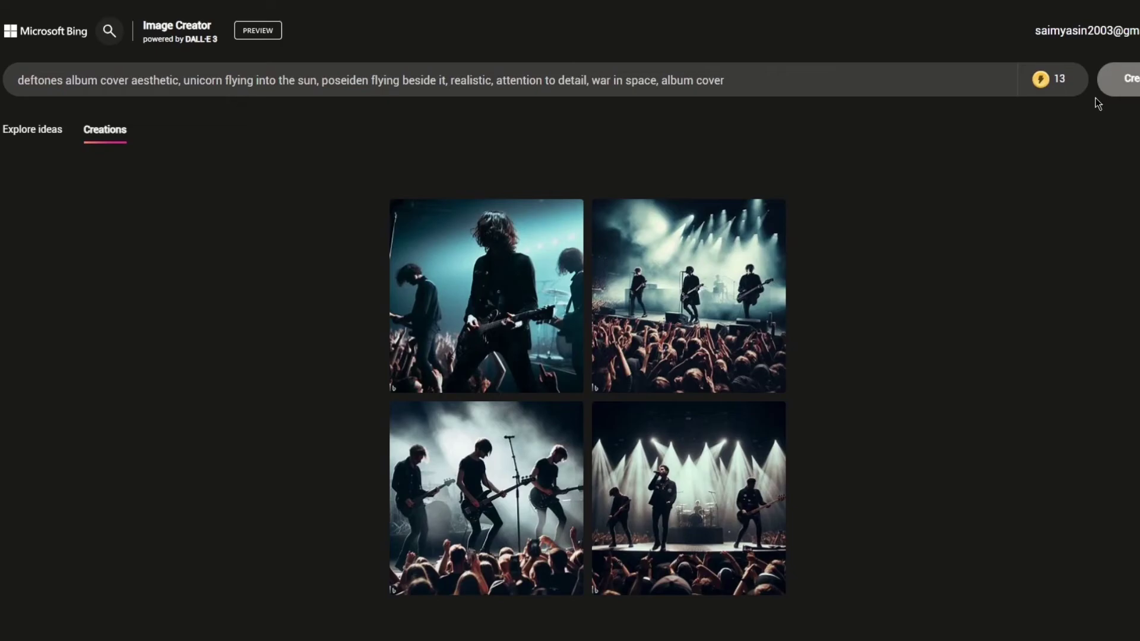
mouse_move(1061, 81)
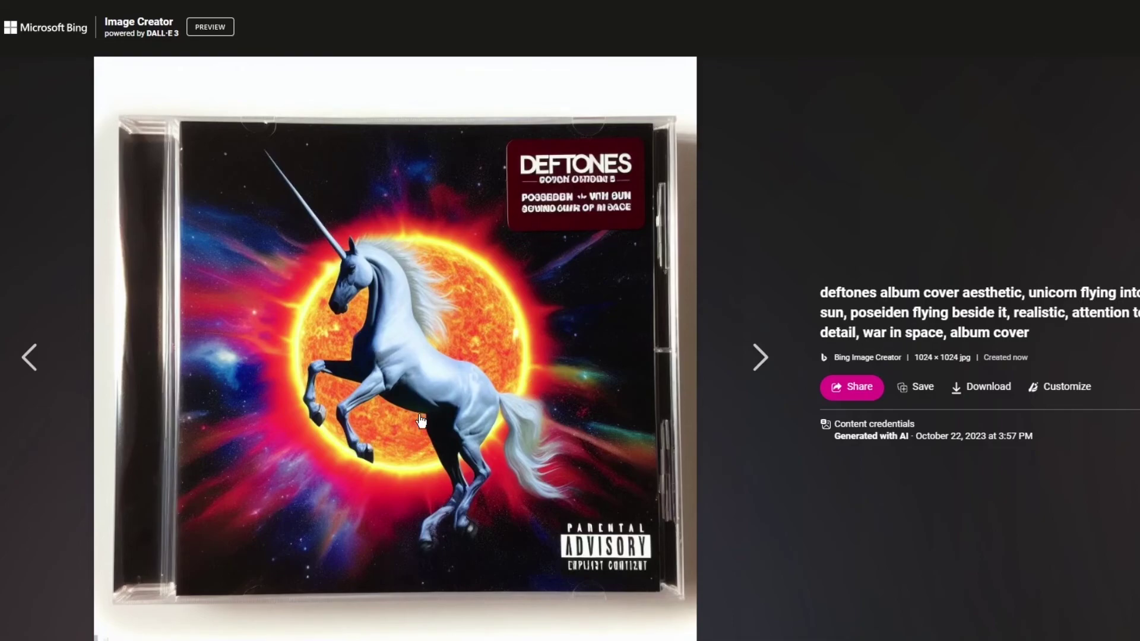
key(Escape)
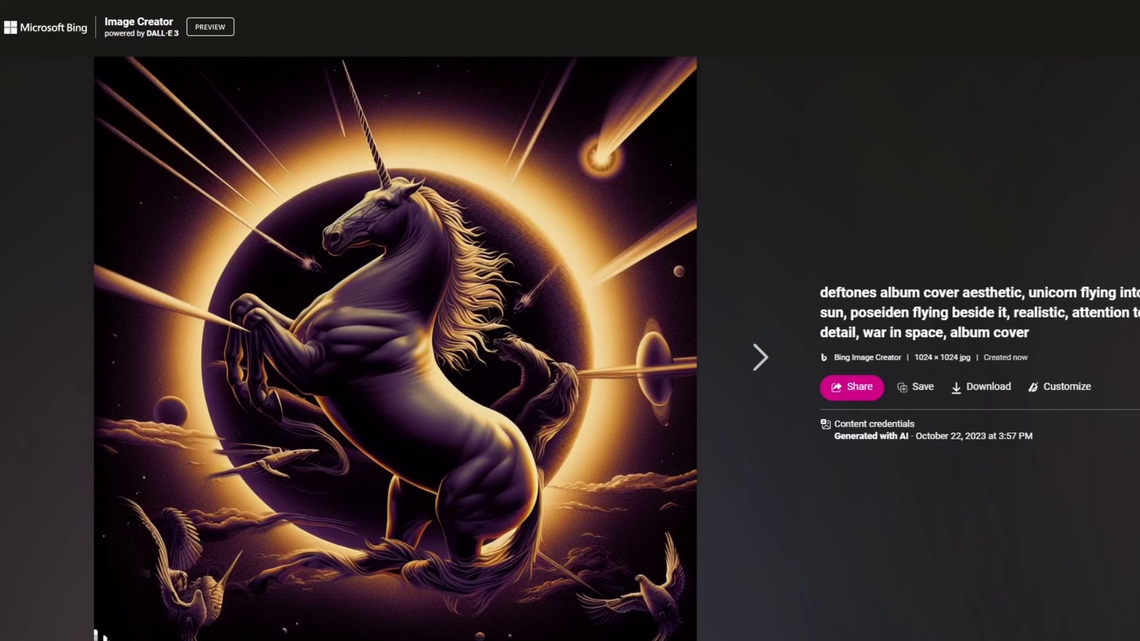
Close the golden unicorn image, view the winged unicorn over the sea full-size, then return to the grid.
key(Escape)
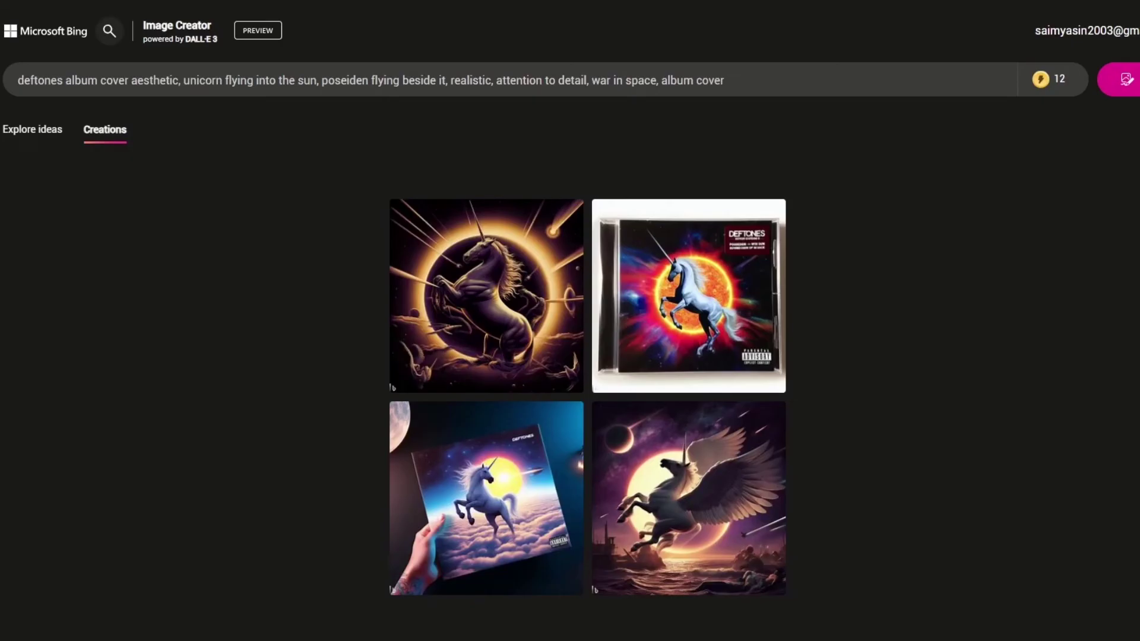
click(756, 473)
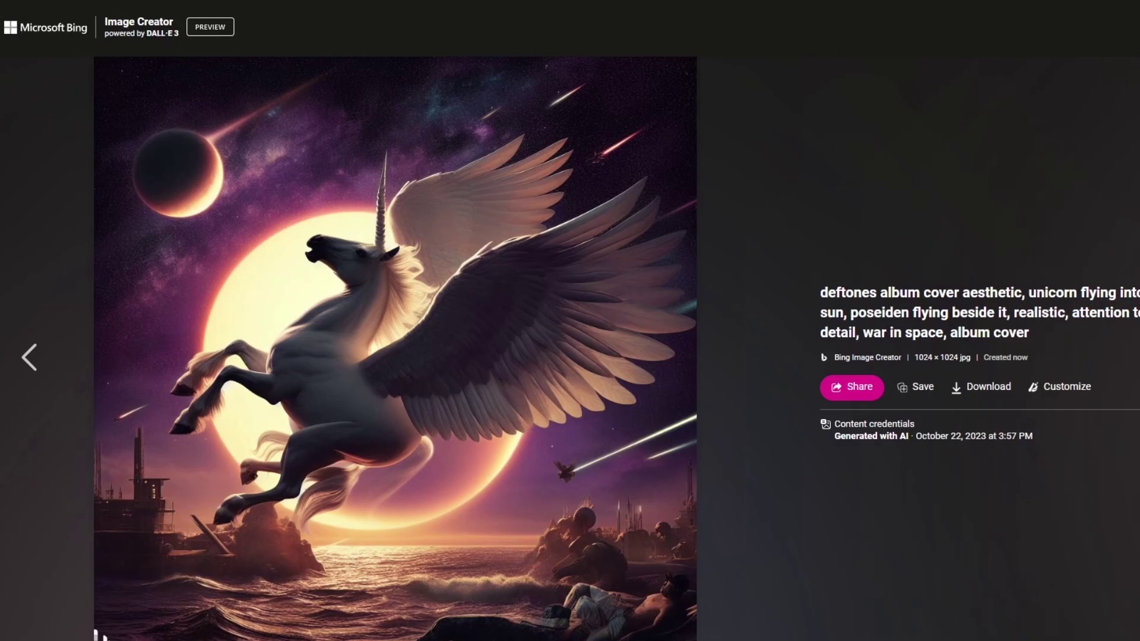
key(Escape)
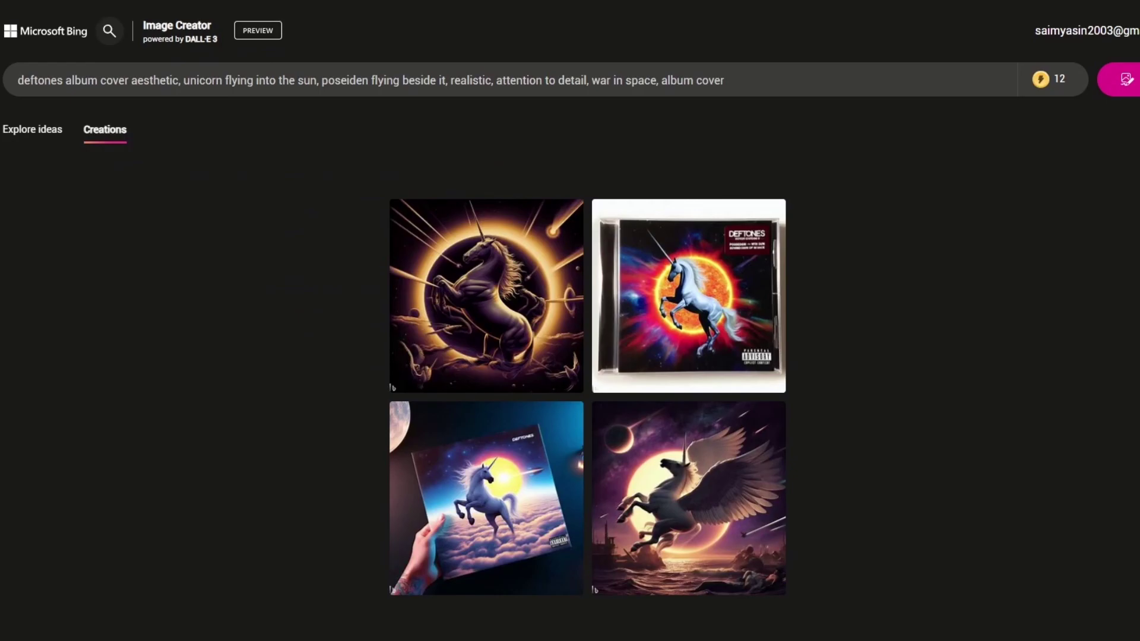